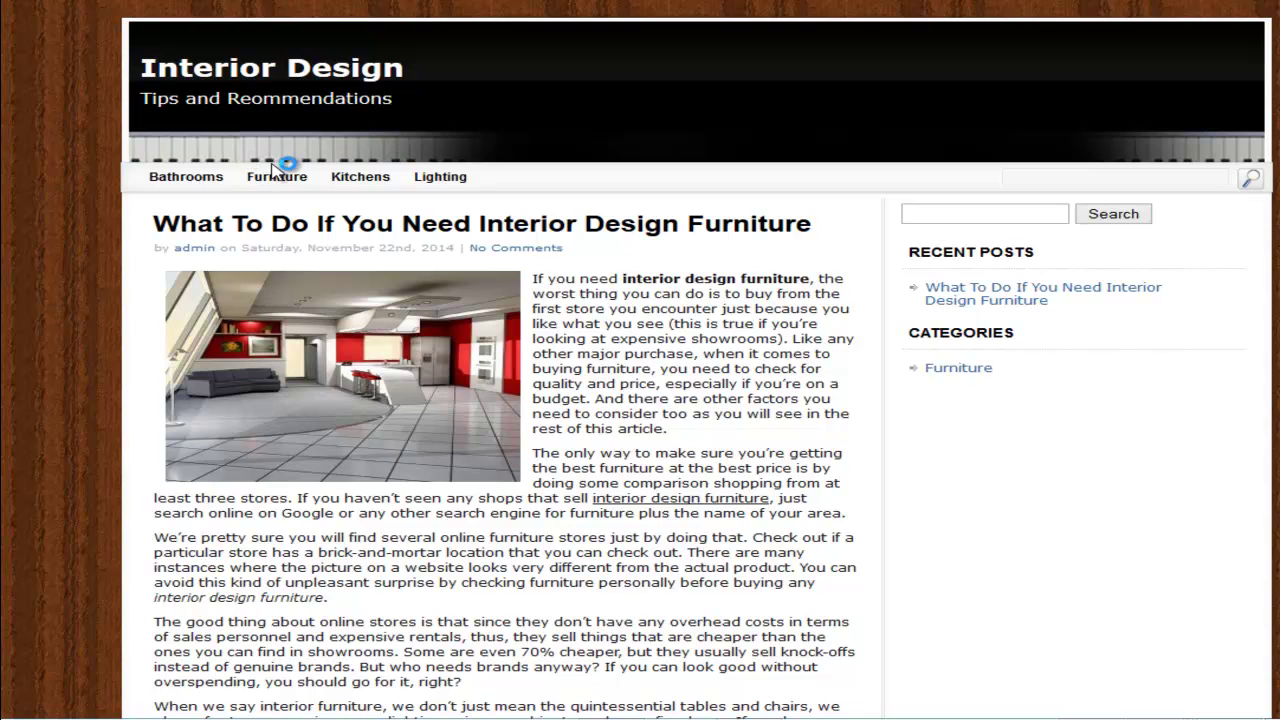
- Set the new project's website title to "What To Do If You Need Interior Design Furniture"
{"action": "left_click", "coordinate": [243, 177]}
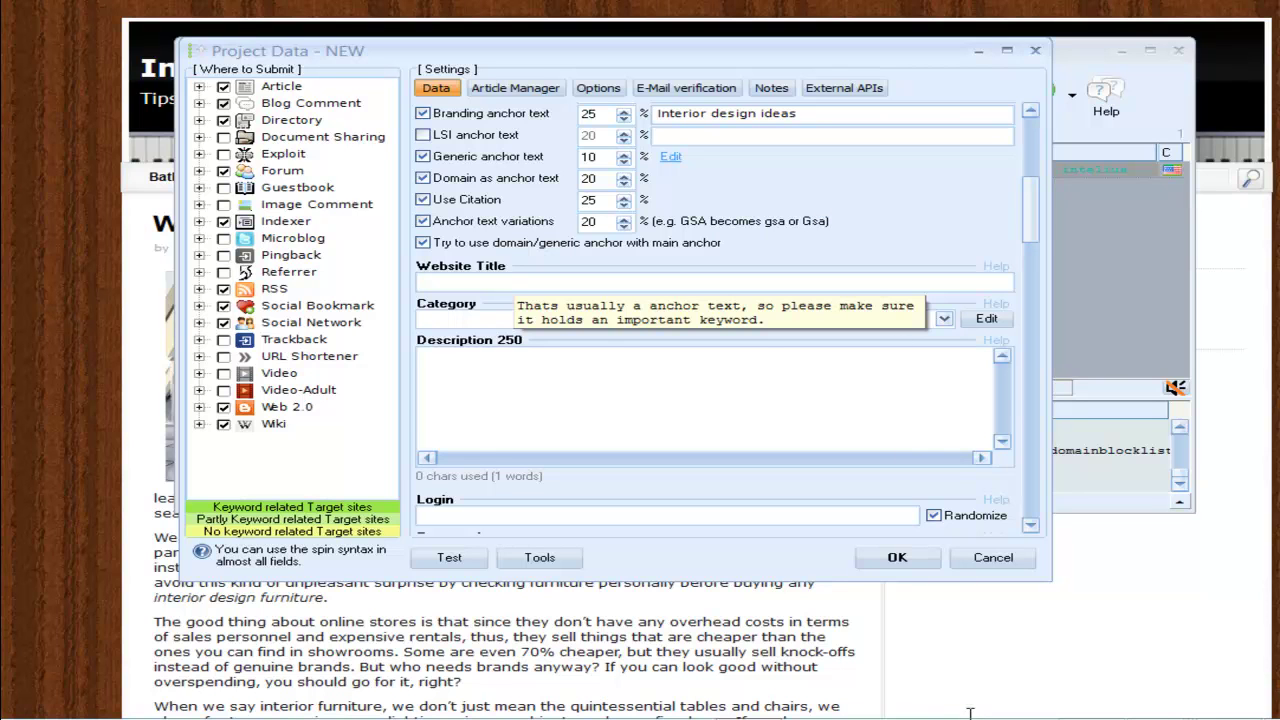
{"action": "left_click", "coordinate": [533, 280]}
{"action": "type", "text": "What To Do If You Need Interior Design Furniture"}
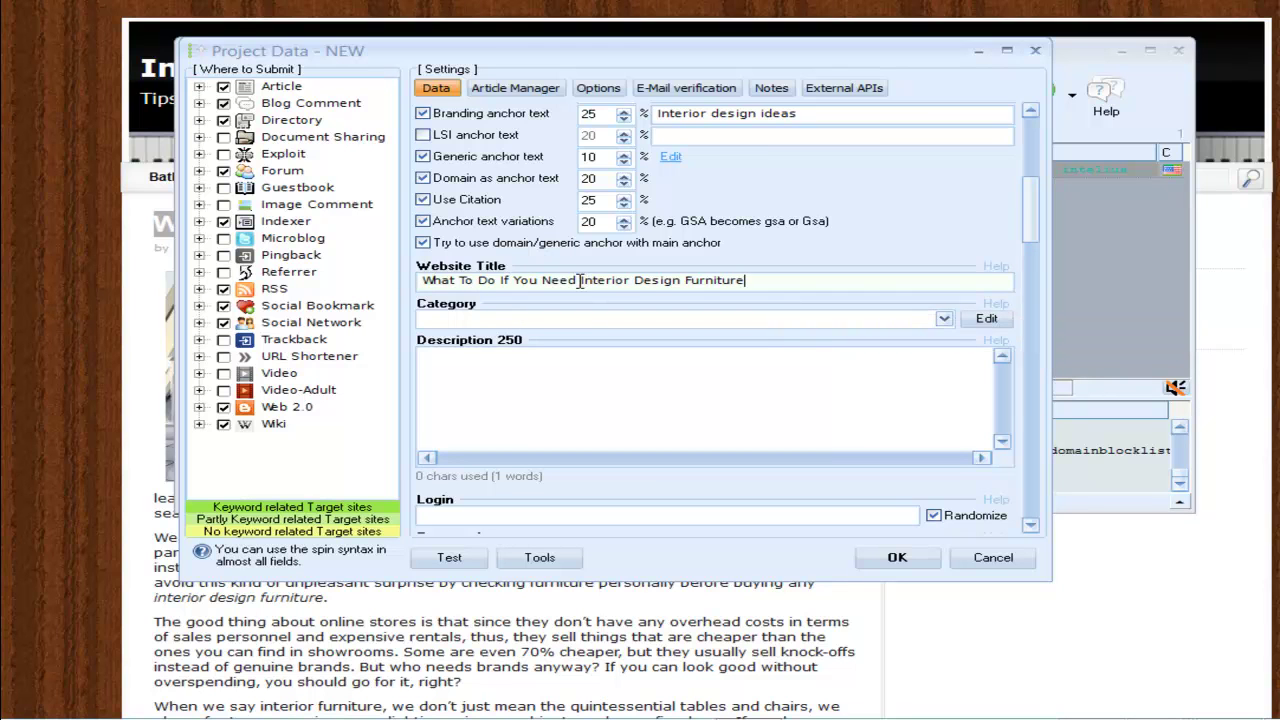
{"action": "left_click_drag", "start_coordinate": [580, 280], "coordinate": [746, 280]}
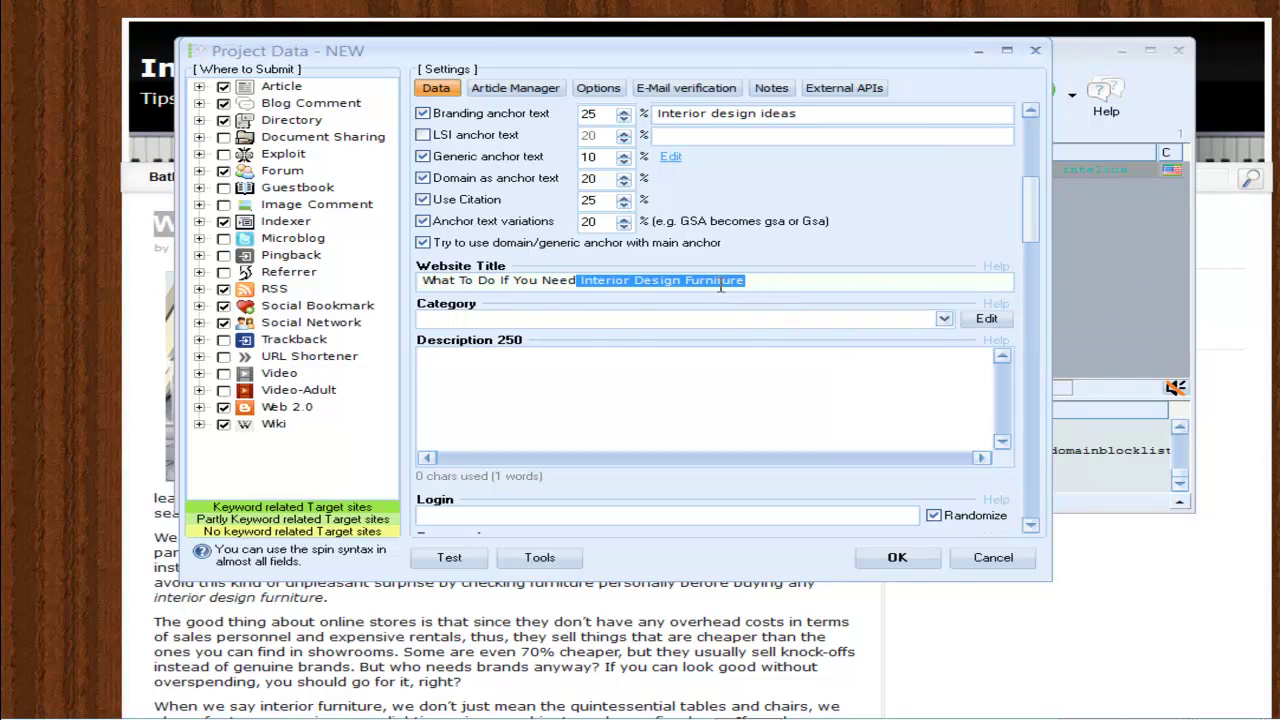
{"action": "left_click", "coordinate": [588, 281]}
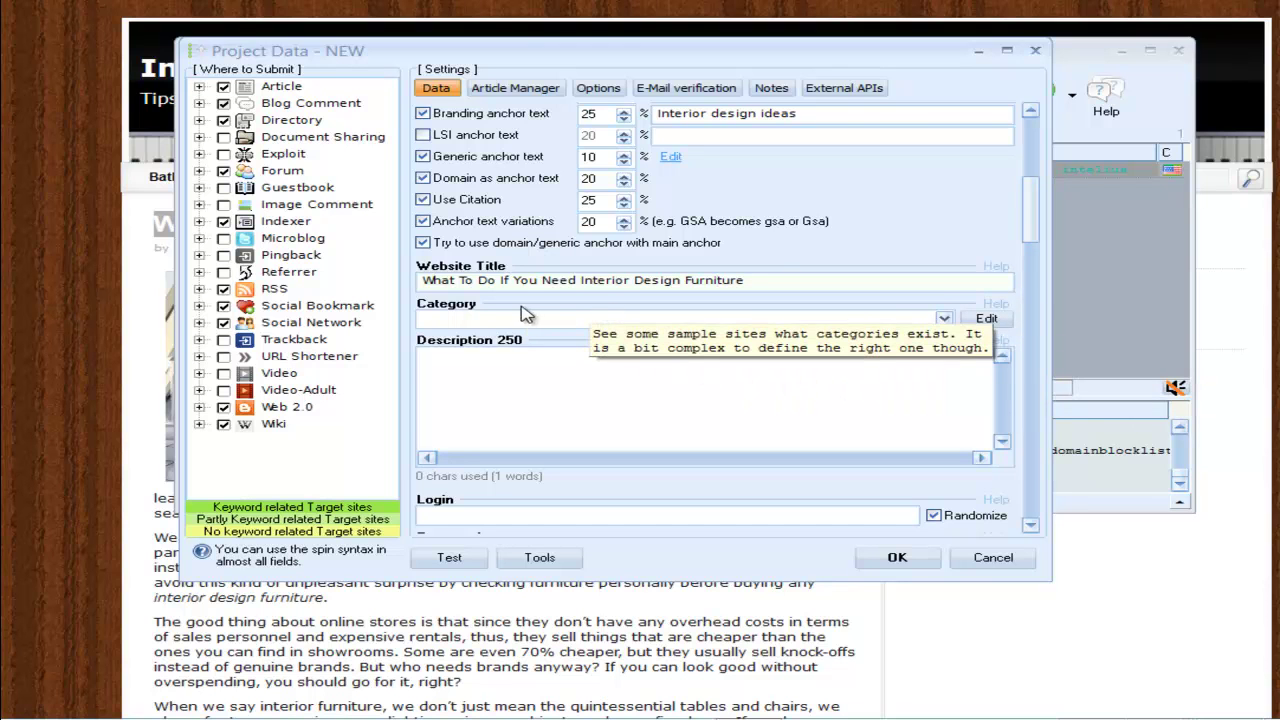
- Set the project's category to the suggested Home & Family::Home Improvement using the Category Creator
{"action": "left_click", "coordinate": [988, 325]}
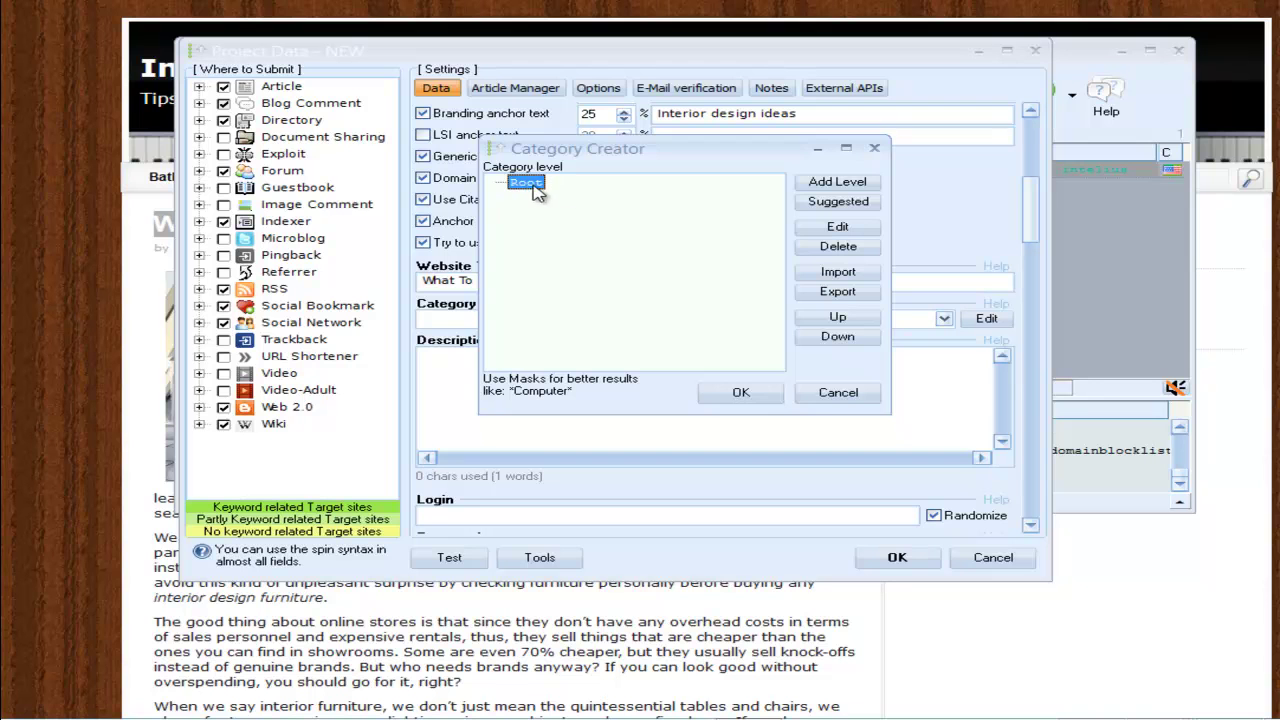
{"action": "left_click", "coordinate": [815, 208]}
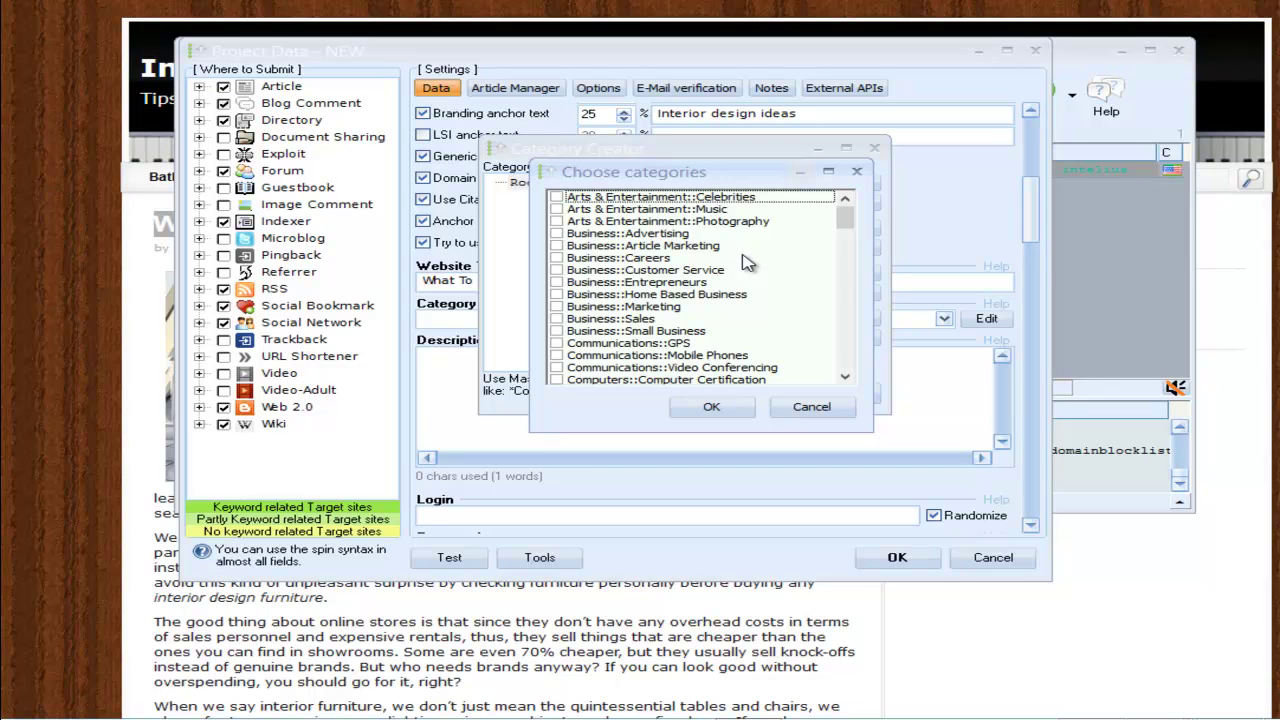
{"action": "scroll", "coordinate": [748, 263], "scroll_direction": "down", "scroll_amount": 10}
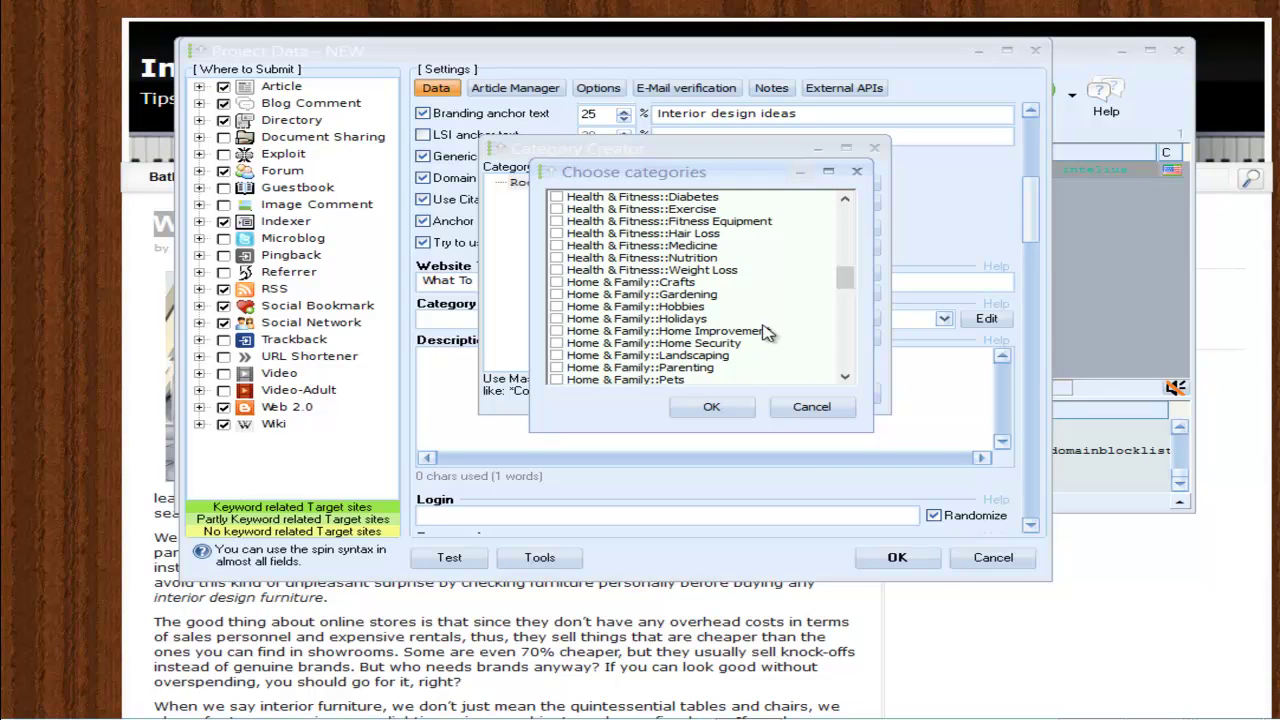
{"action": "left_click", "coordinate": [705, 333]}
{"action": "left_click", "coordinate": [711, 406]}
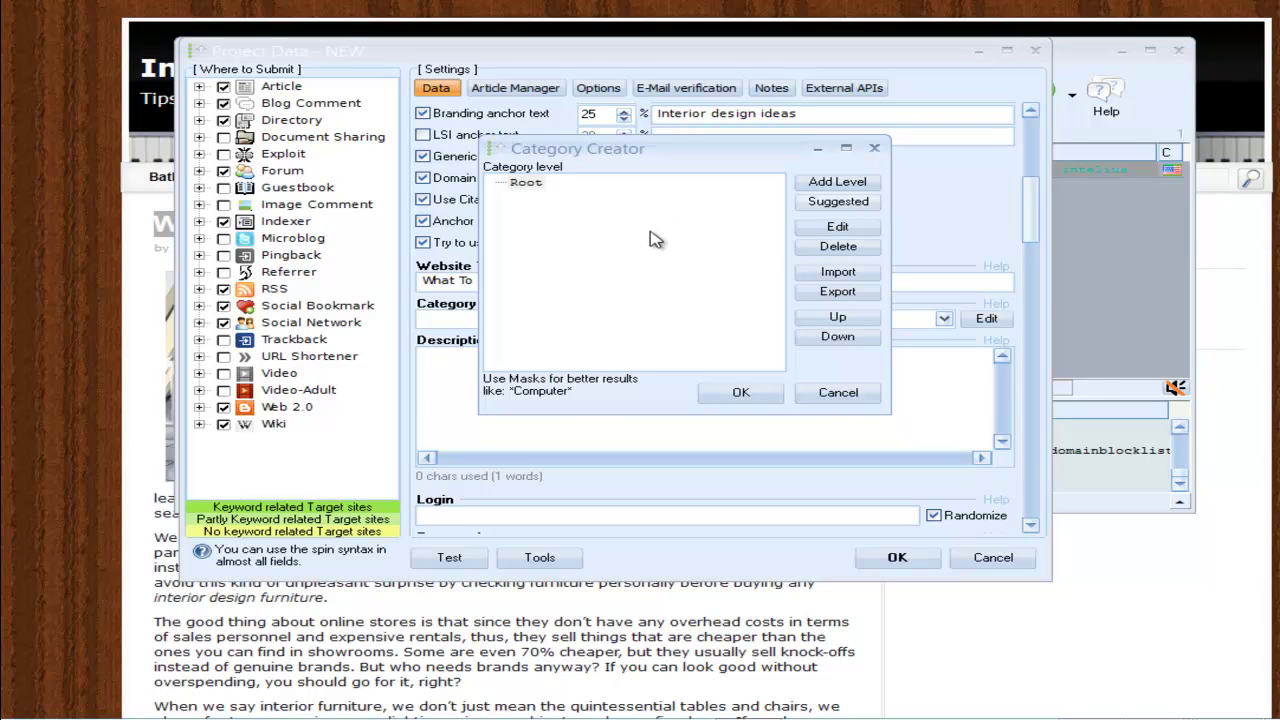
{"action": "left_click", "coordinate": [838, 201]}
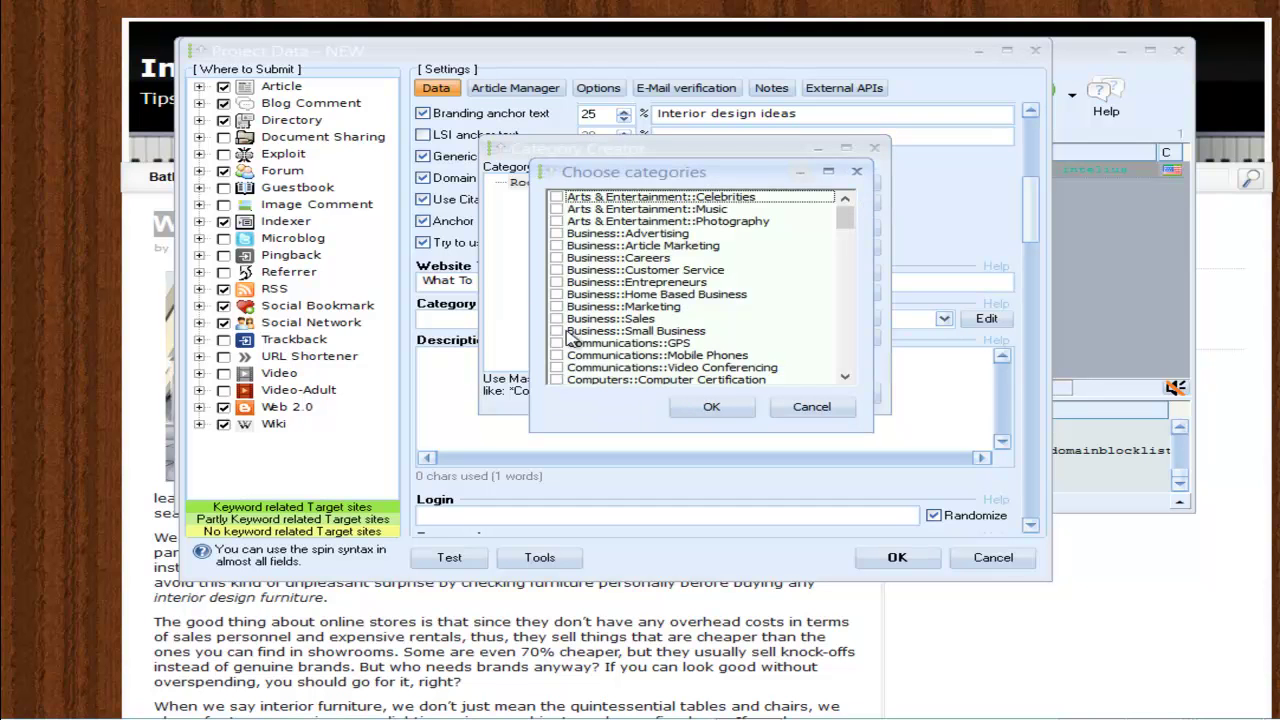
{"action": "scroll", "coordinate": [633, 285], "scroll_direction": "down", "scroll_amount": 2}
{"action": "scroll", "coordinate": [633, 285], "scroll_direction": "down", "scroll_amount": 15}
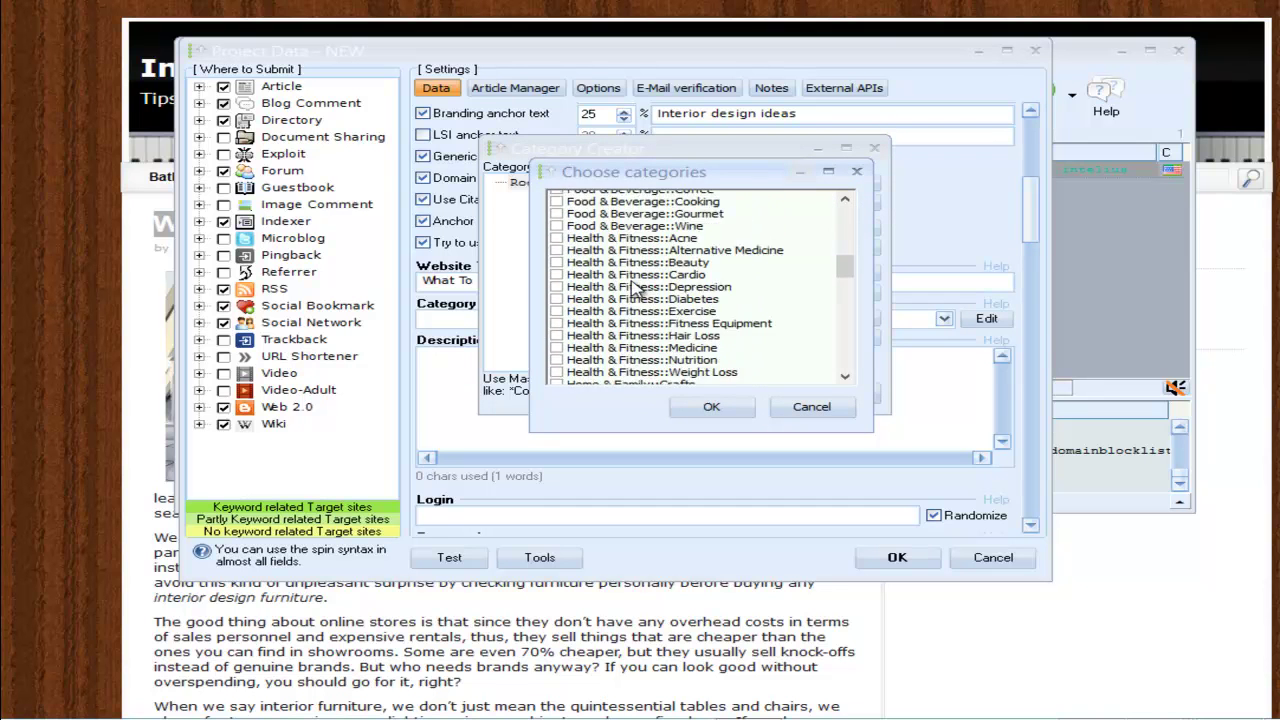
{"action": "scroll", "coordinate": [633, 285], "scroll_direction": "down", "scroll_amount": 1}
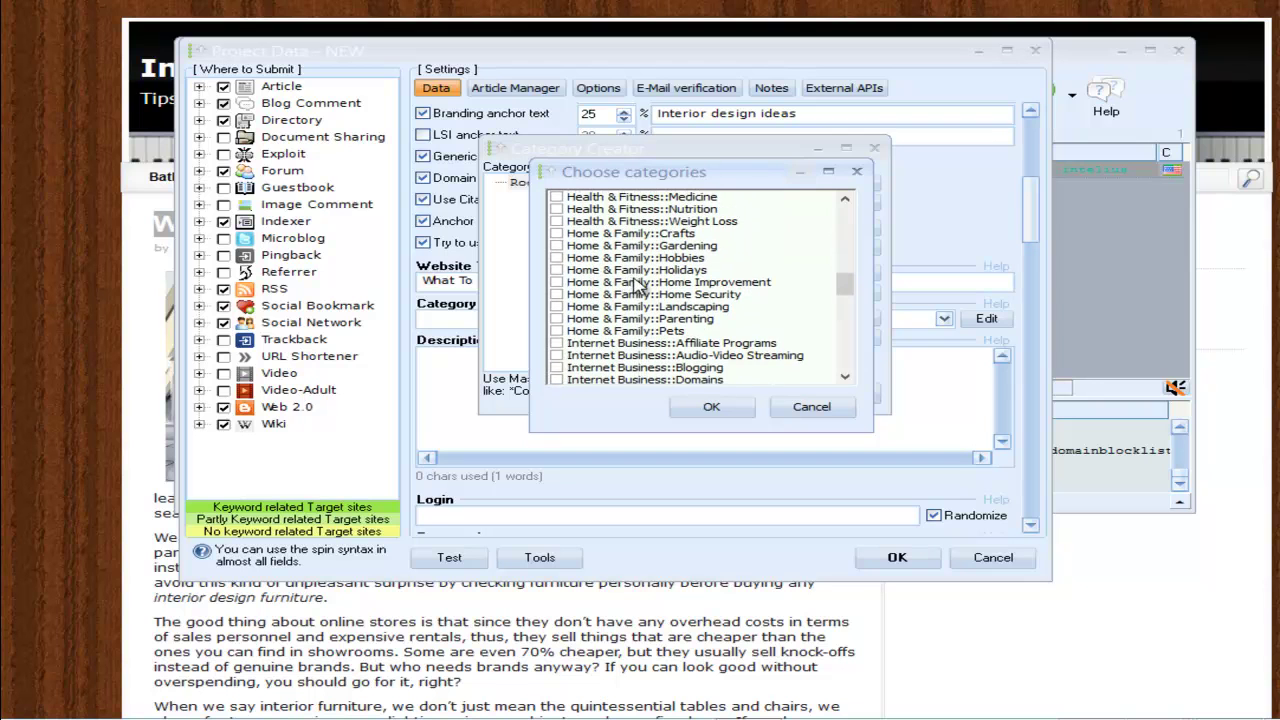
{"action": "left_click", "coordinate": [557, 283]}
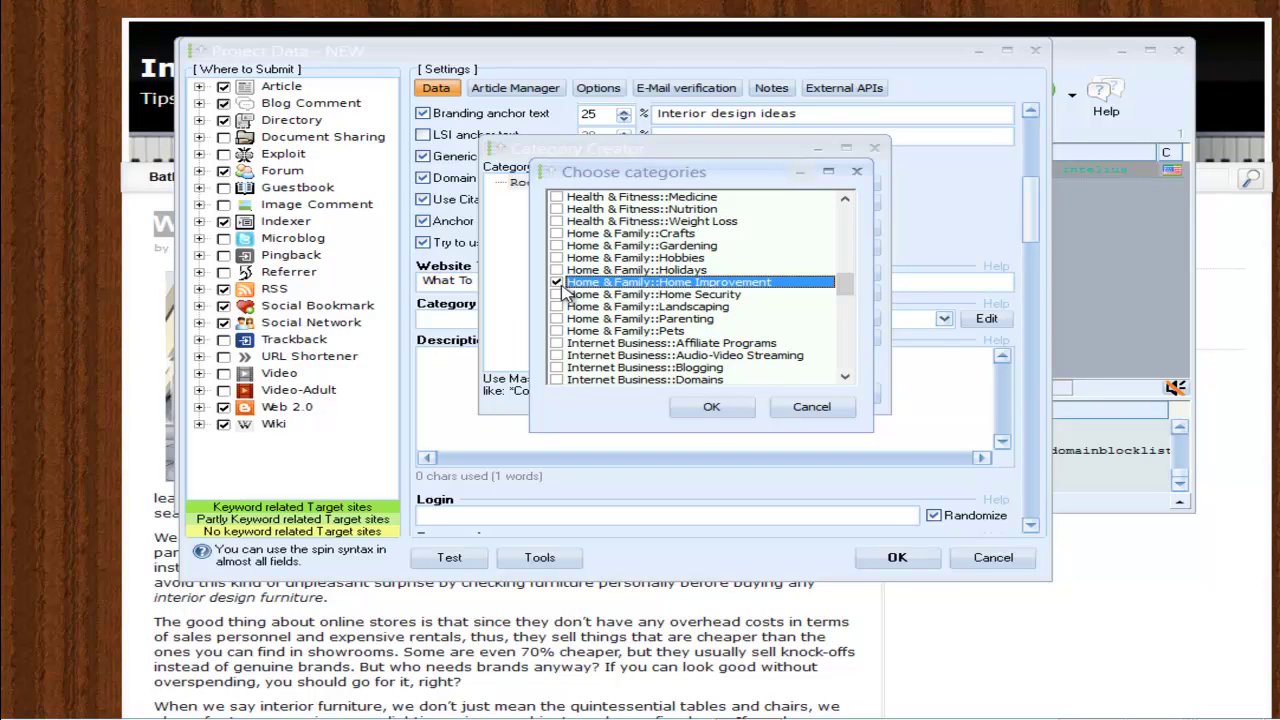
{"action": "left_click", "coordinate": [712, 408]}
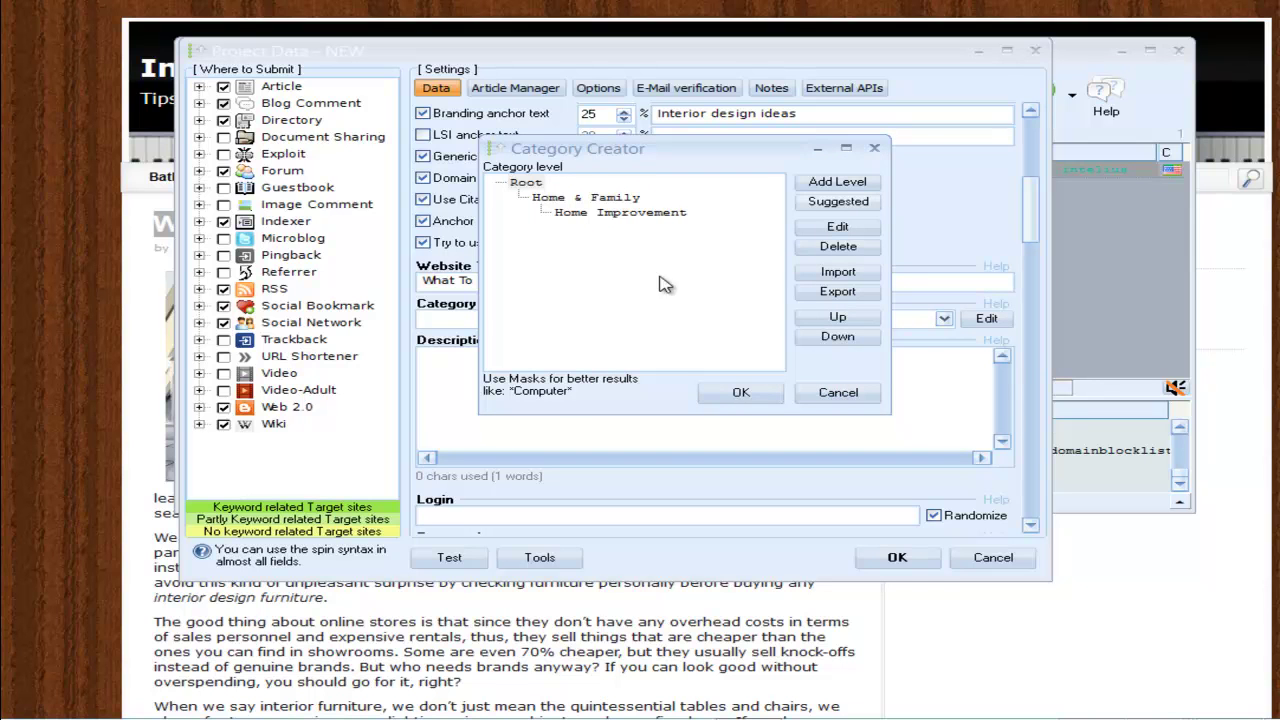
{"action": "left_click", "coordinate": [730, 392]}
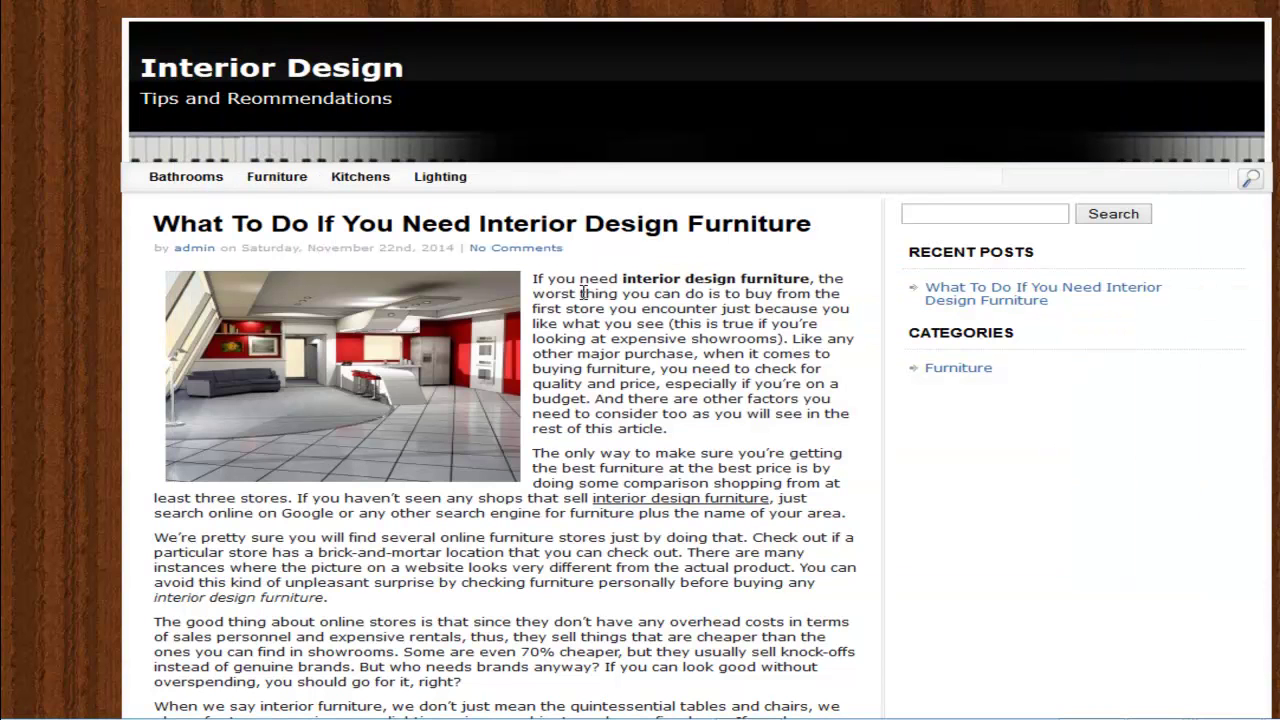
- Copy the opening paragraph of the interior design furniture article into the Best Free Spinner article box as its only text
{"action": "left_click_drag", "start_coordinate": [534, 278], "coordinate": [690, 437]}
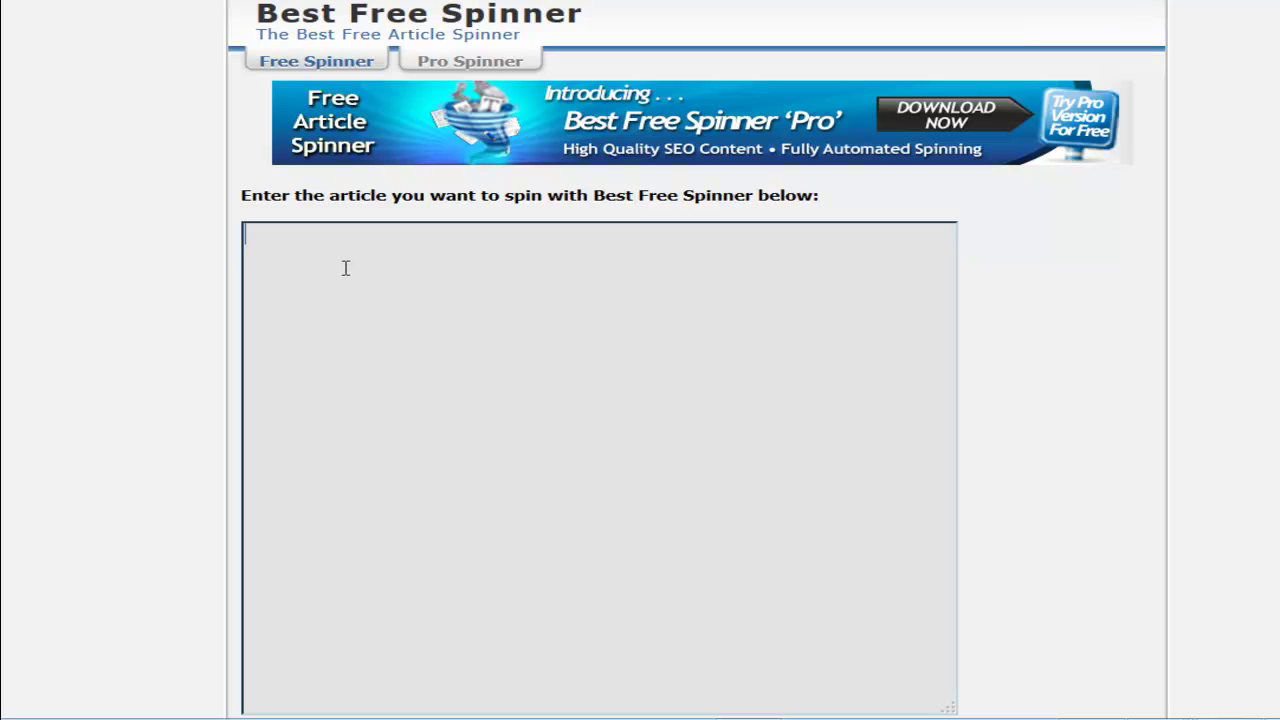
{"action": "type", "text": "What To Do If You Need Interior Design Furniture"}
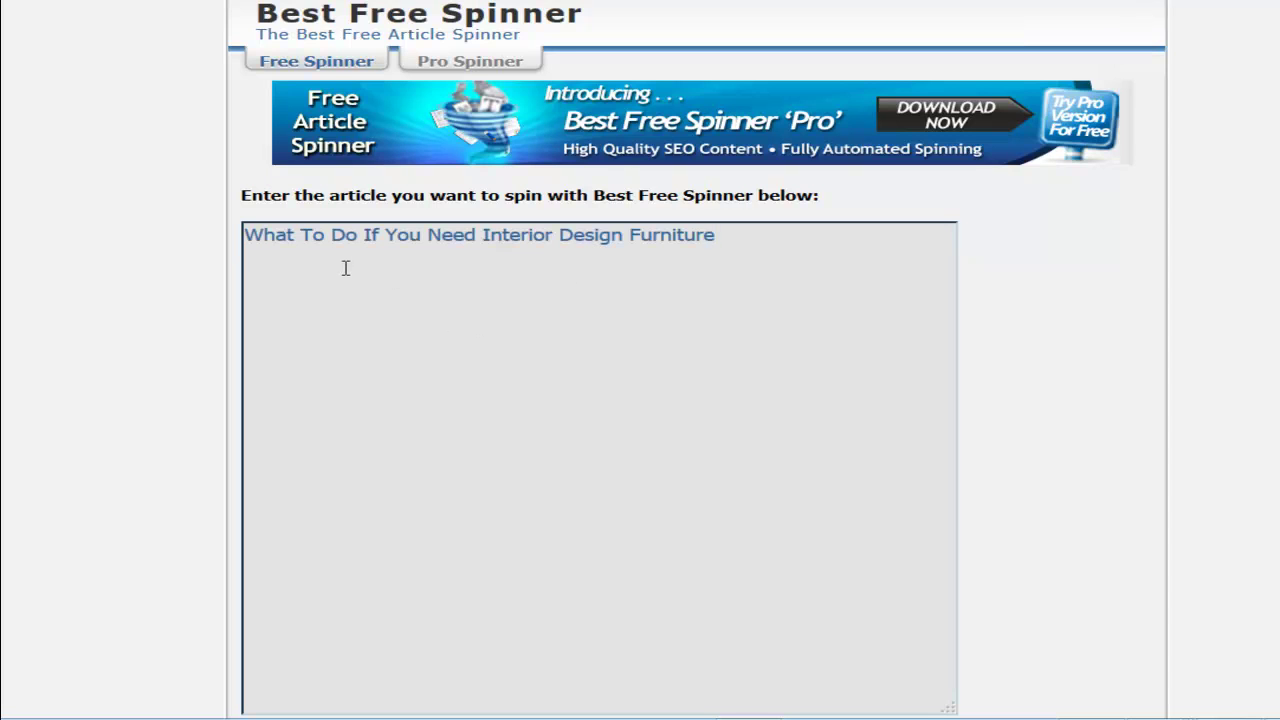
{"action": "left_click_drag", "start_coordinate": [254, 232], "coordinate": [776, 235]}
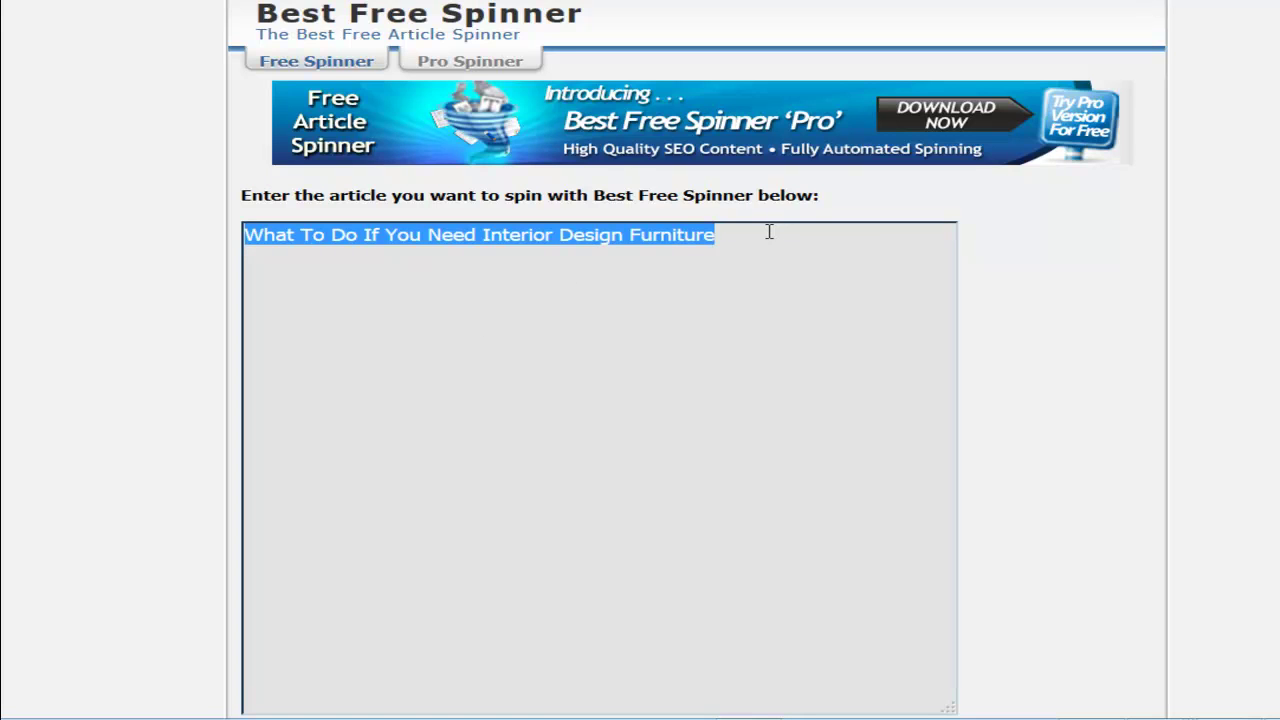
{"action": "key", "text": "ctrl+x"}
{"action": "key", "text": "ctrl+v"}
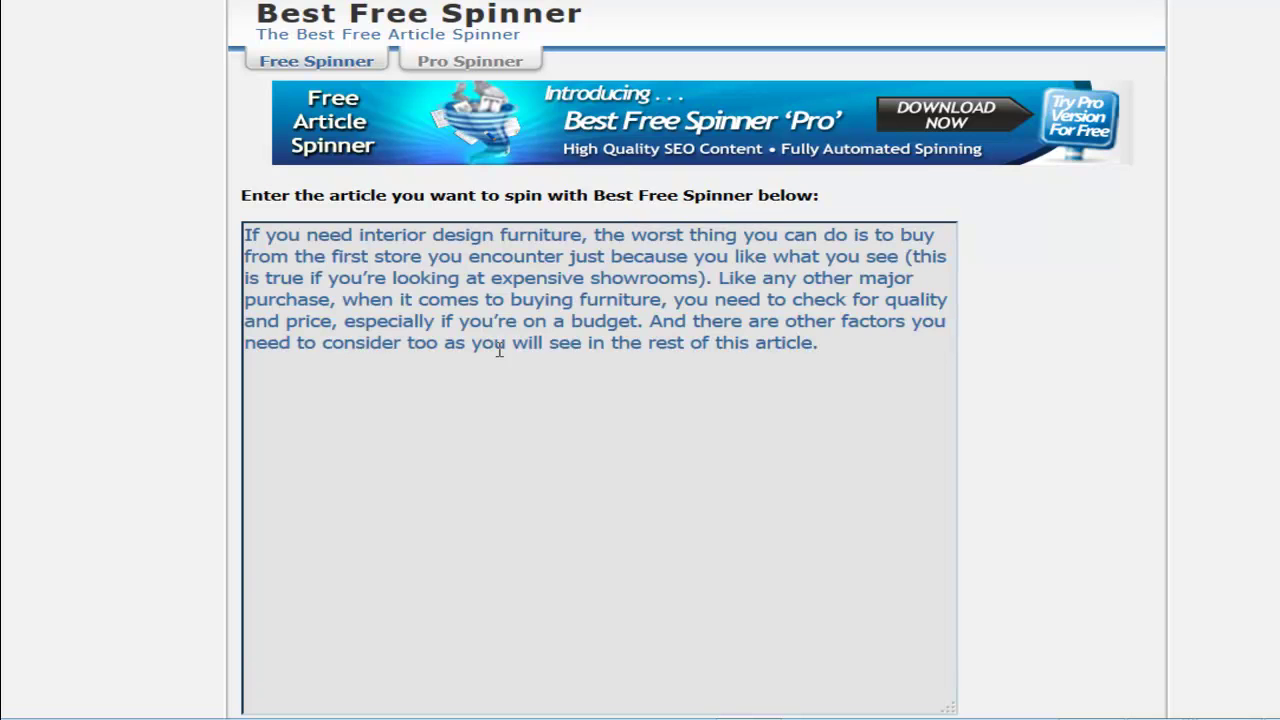
- Set the spin frequency to "Best Spin every third word/phrase" and spin the pasted paragraph
{"action": "scroll", "coordinate": [1146, 271], "scroll_direction": "down", "scroll_amount": 3}
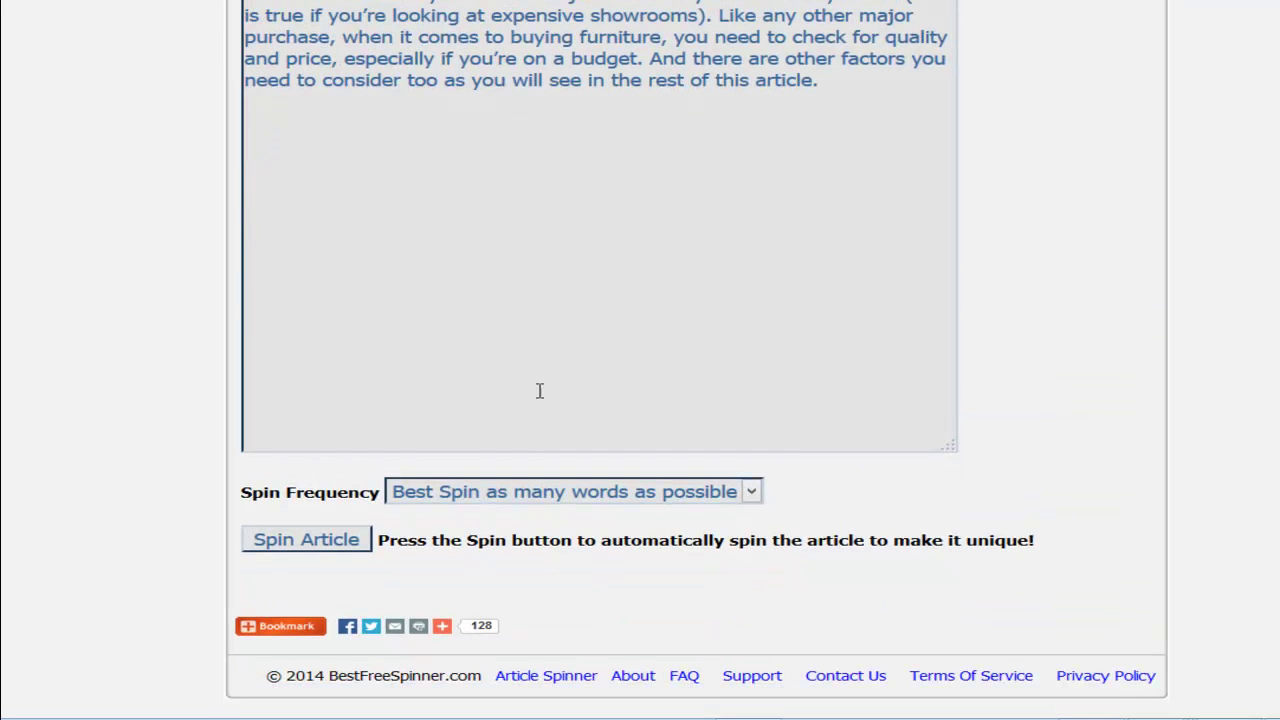
{"action": "left_click", "coordinate": [757, 494]}
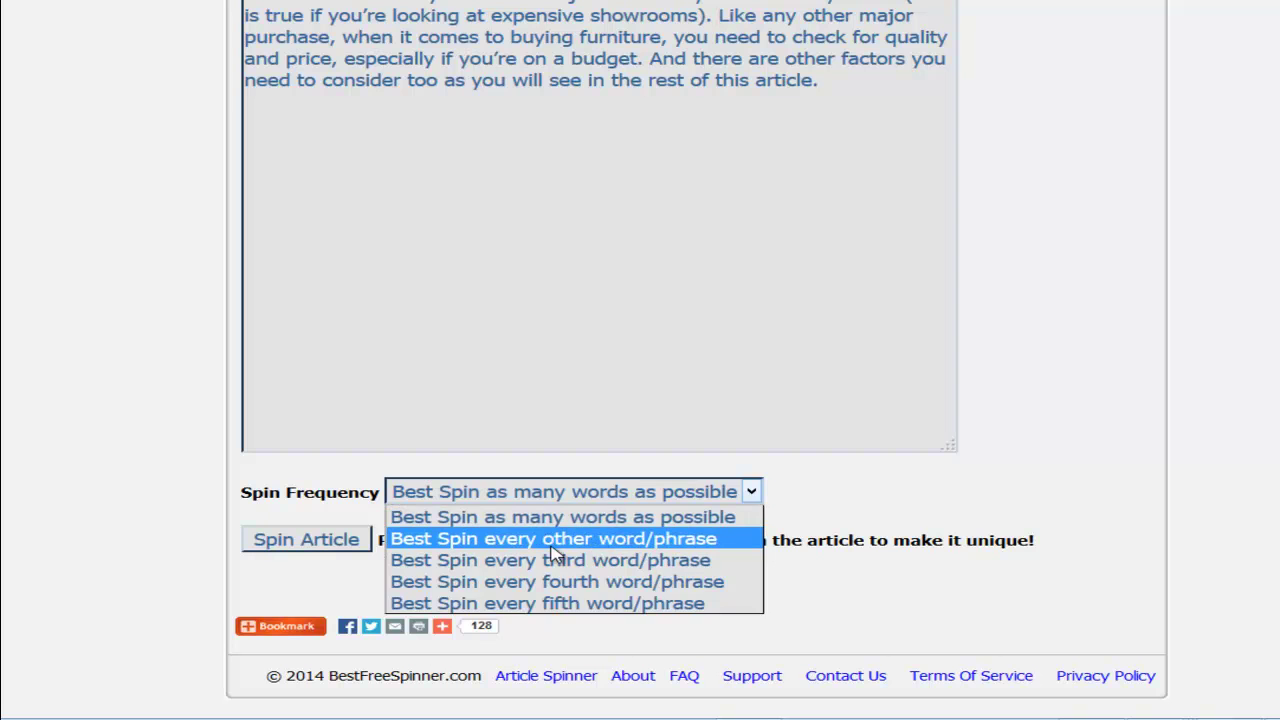
{"action": "left_click", "coordinate": [556, 544]}
{"action": "left_click", "coordinate": [757, 493]}
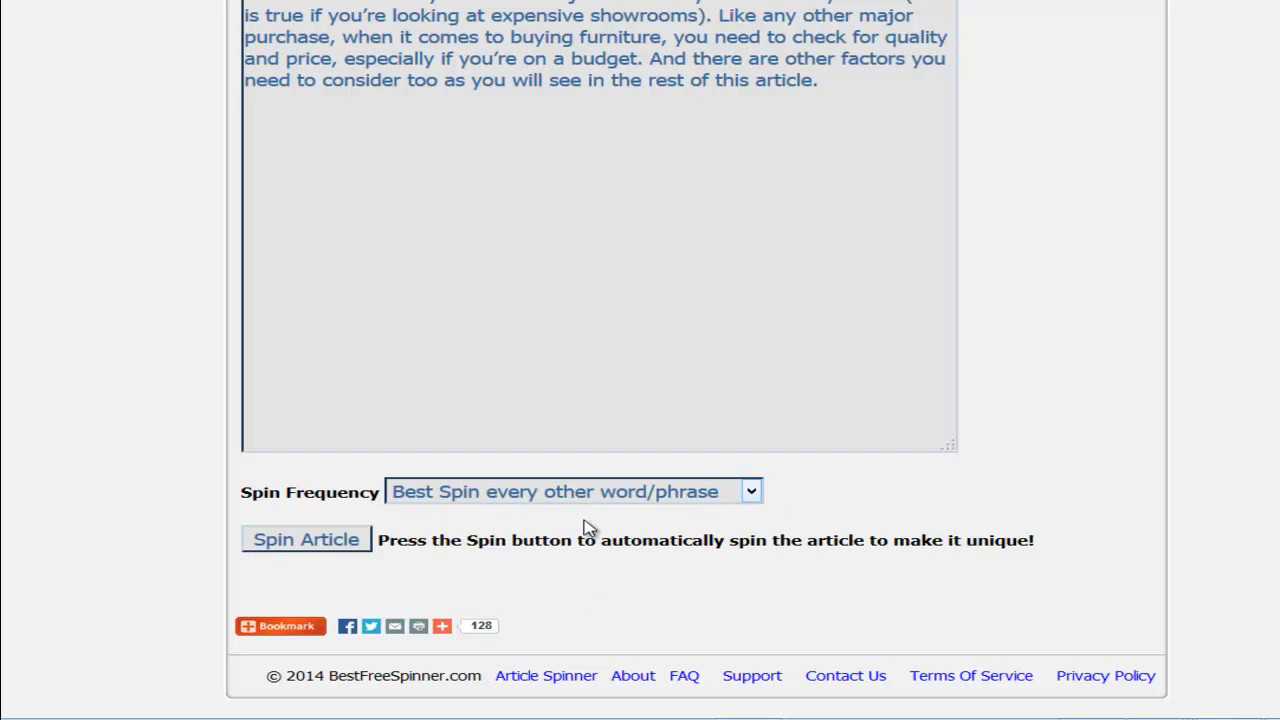
{"action": "left_click", "coordinate": [662, 517]}
{"action": "left_click", "coordinate": [760, 492]}
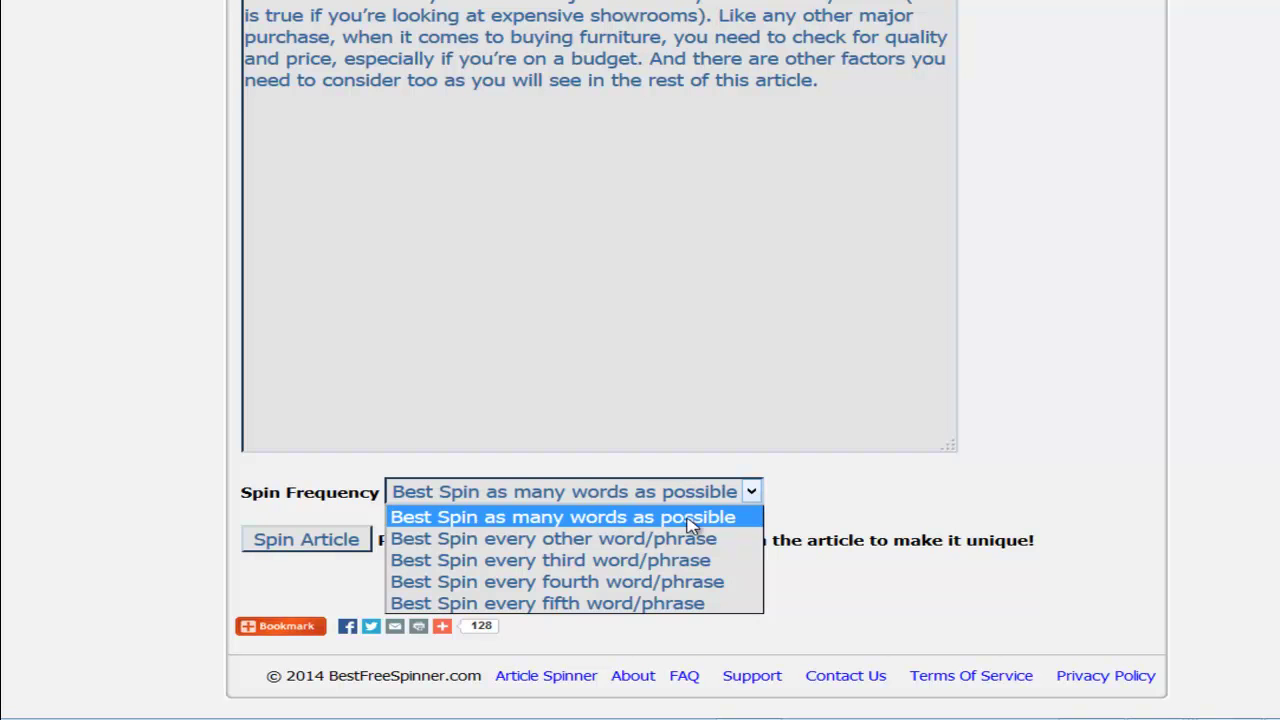
{"action": "left_click", "coordinate": [620, 563]}
{"action": "left_click", "coordinate": [334, 542]}
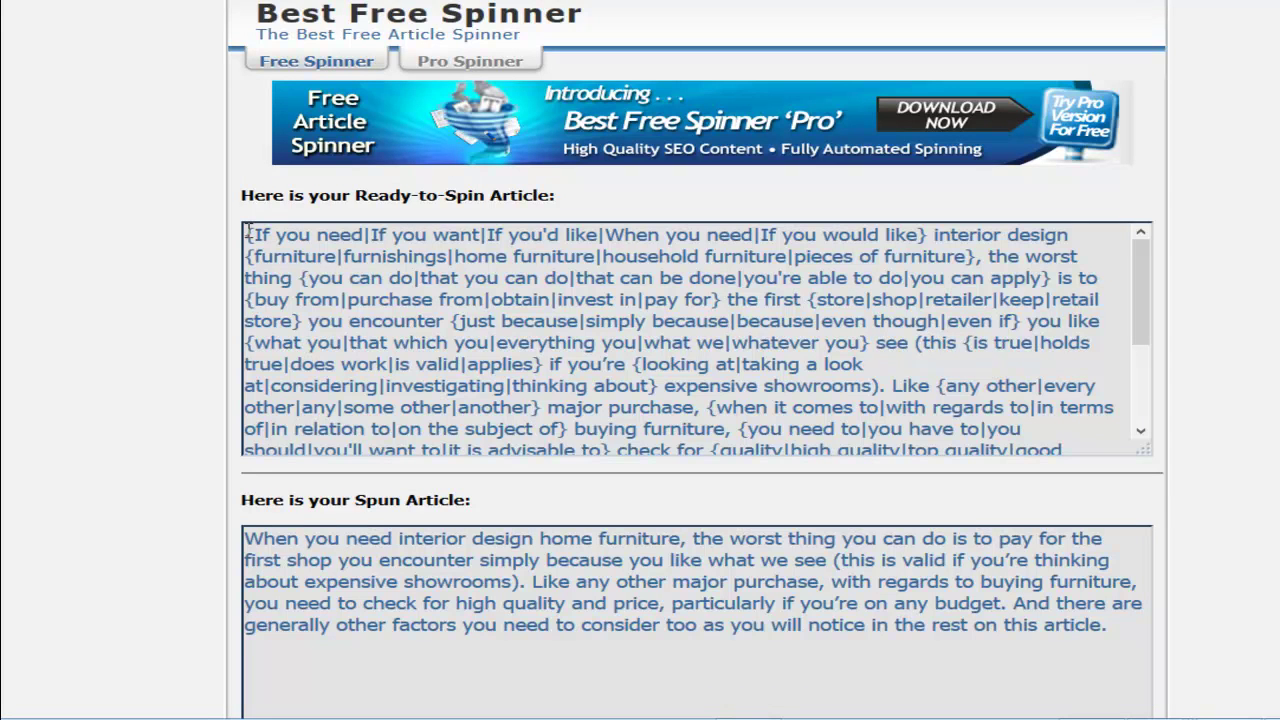
- Remove the braces and synonyms around "furniture" in the ready-to-spin article's first sentence, keeping the phrase "interior design furniture"
{"action": "left_click_drag", "start_coordinate": [247, 234], "coordinate": [345, 257]}
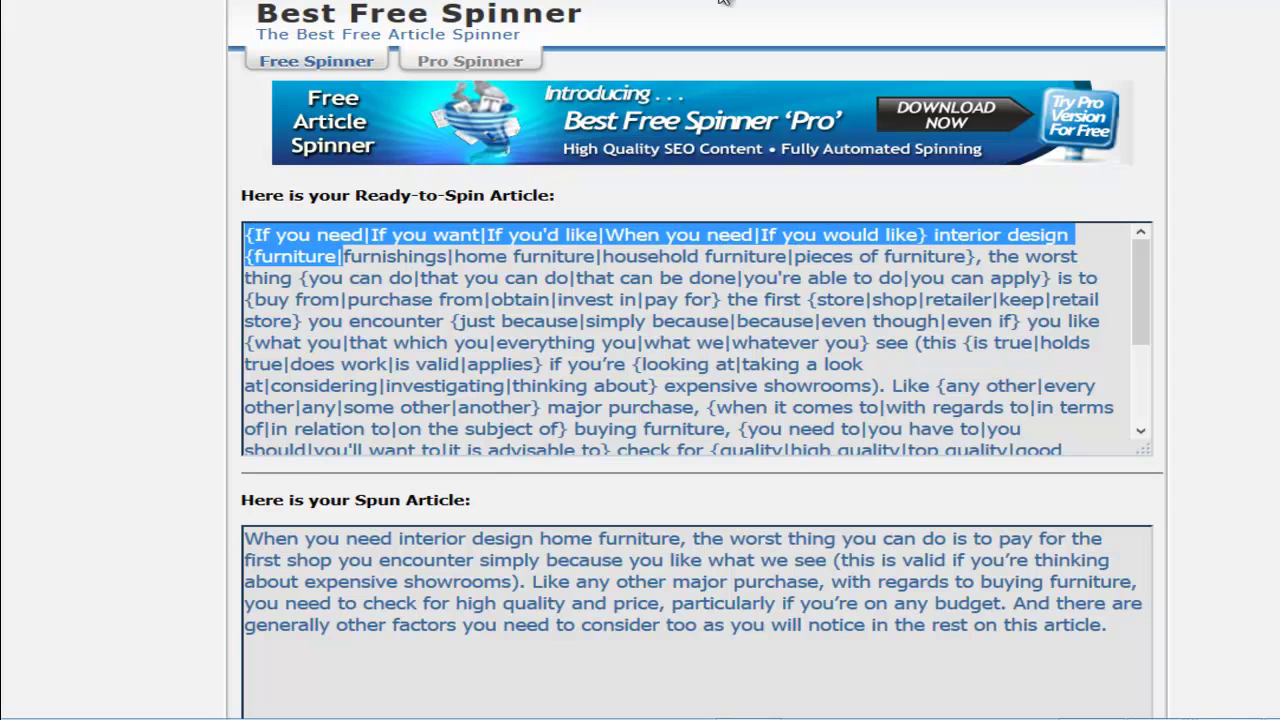
{"action": "left_click", "coordinate": [702, 277]}
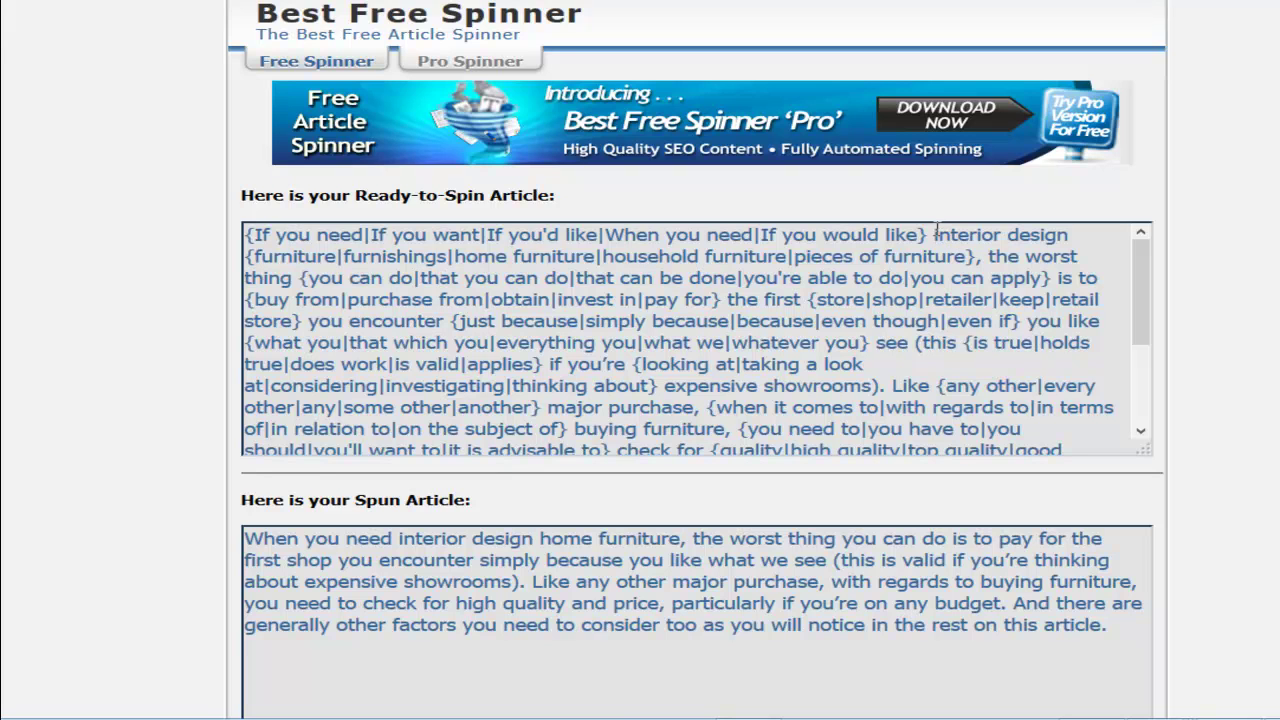
{"action": "left_click_drag", "start_coordinate": [936, 236], "coordinate": [1076, 236]}
{"action": "left_click", "coordinate": [394, 240]}
{"action": "left_click", "coordinate": [258, 256]}
{"action": "key", "text": "BackSpace"}
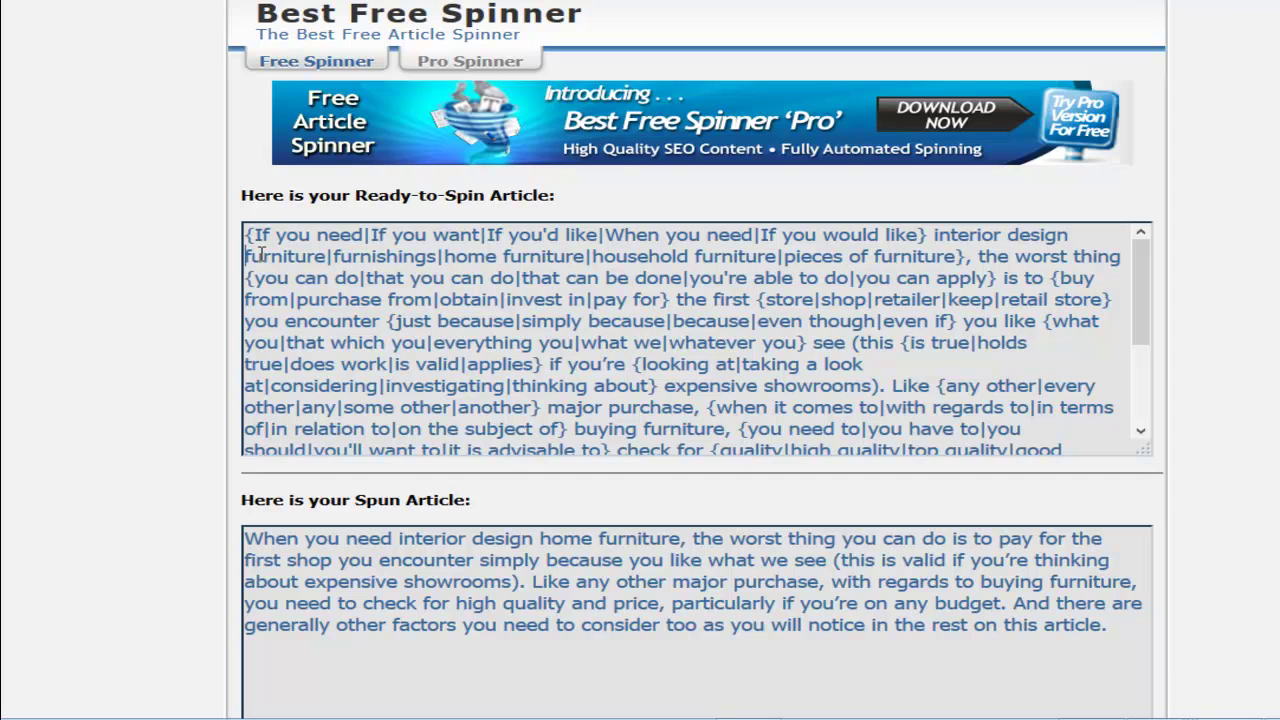
{"action": "left_click_drag", "start_coordinate": [329, 257], "coordinate": [966, 262]}
{"action": "key", "text": "BackSpace"}
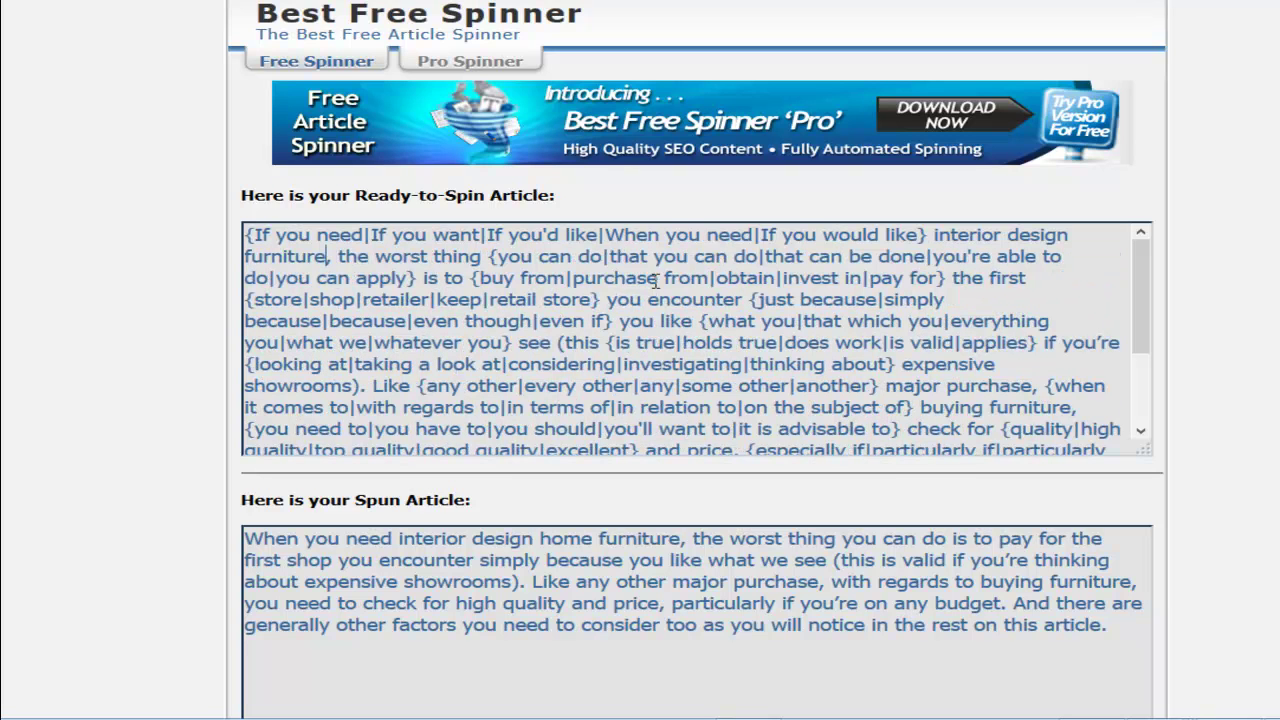
- Copy the whole ready-to-spin article and paste it into the Description 250 field of the new project in GSA Search Engine Ranker
{"action": "scroll", "coordinate": [105, 364], "scroll_direction": "down", "scroll_amount": 2}
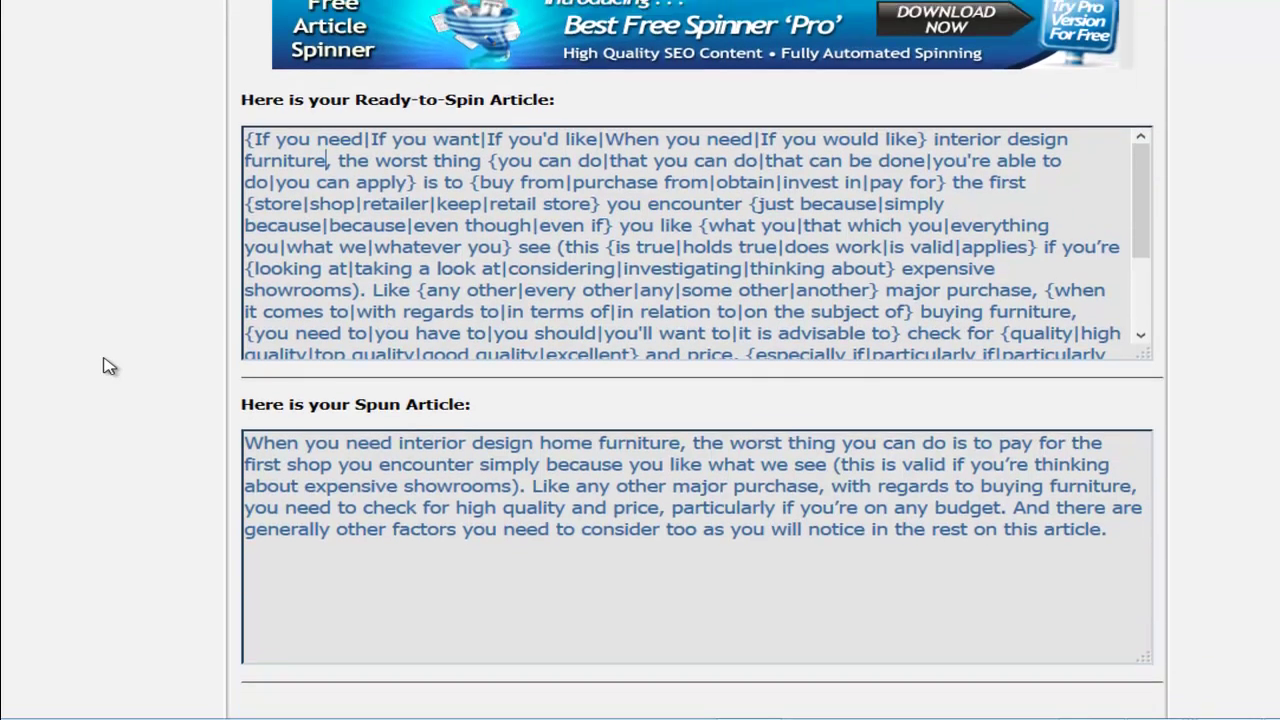
{"action": "right_click", "coordinate": [404, 148]}
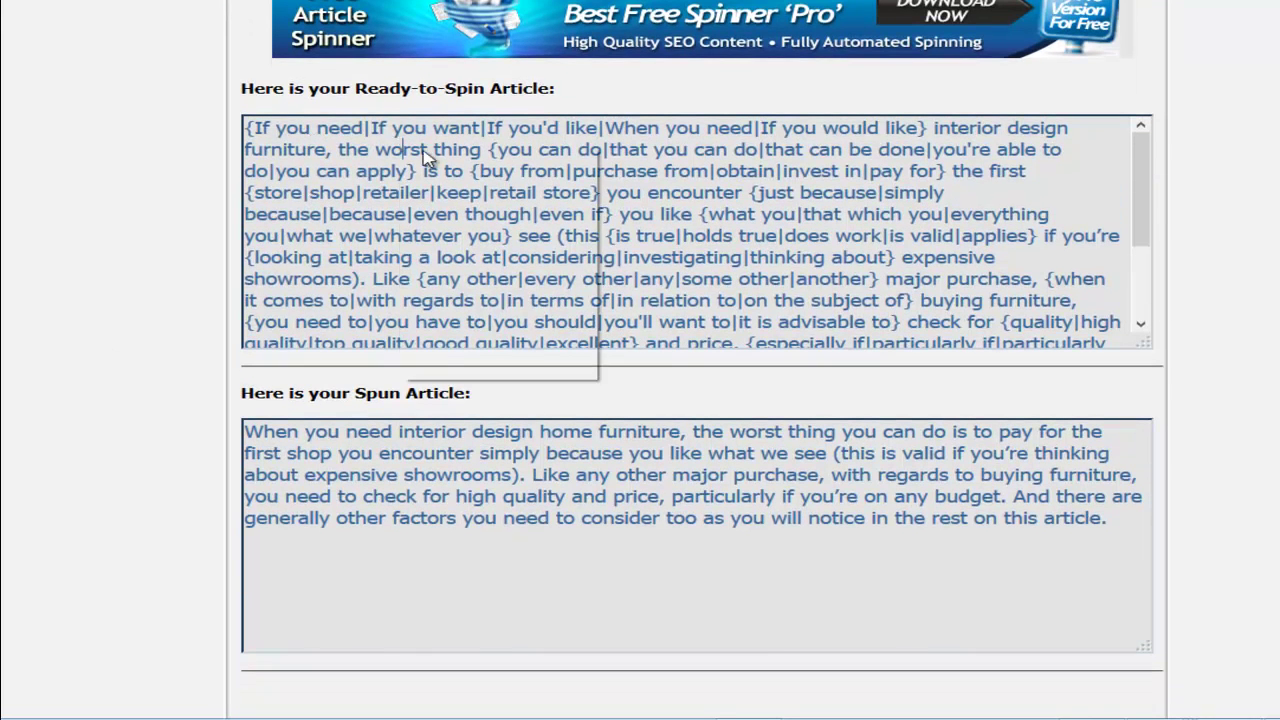
{"action": "left_click", "coordinate": [488, 270]}
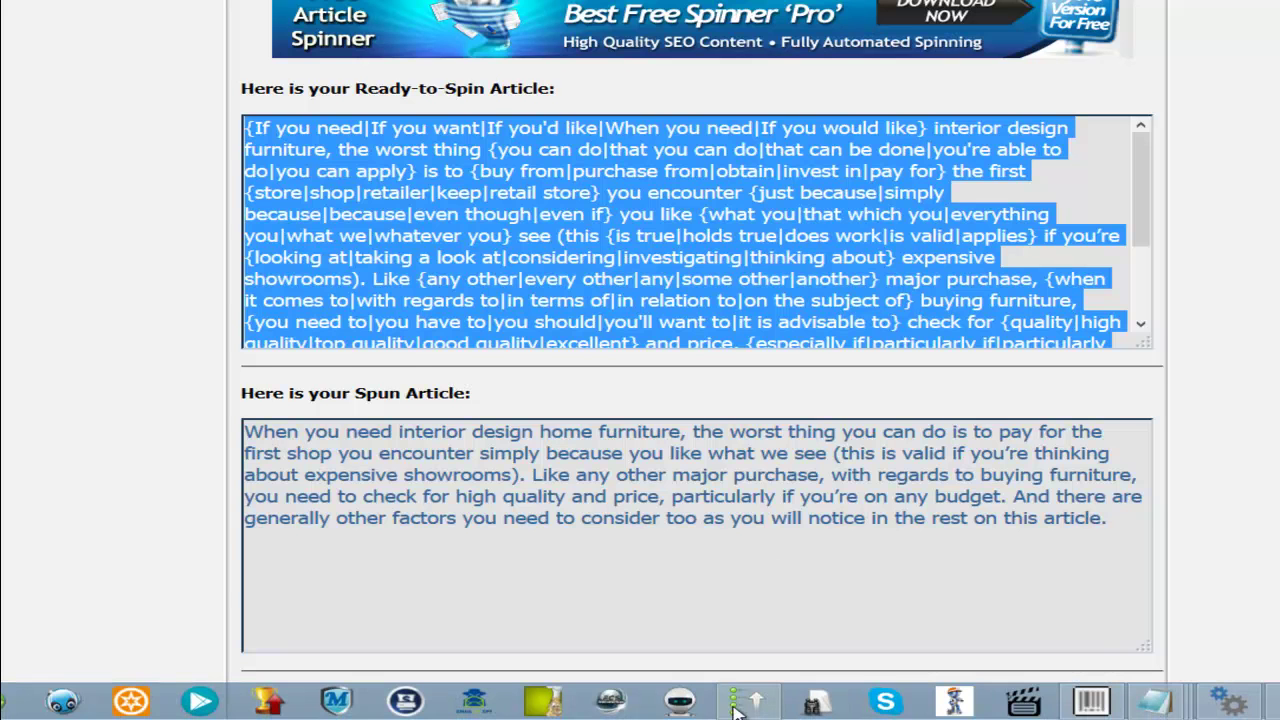
{"action": "left_click", "coordinate": [750, 705]}
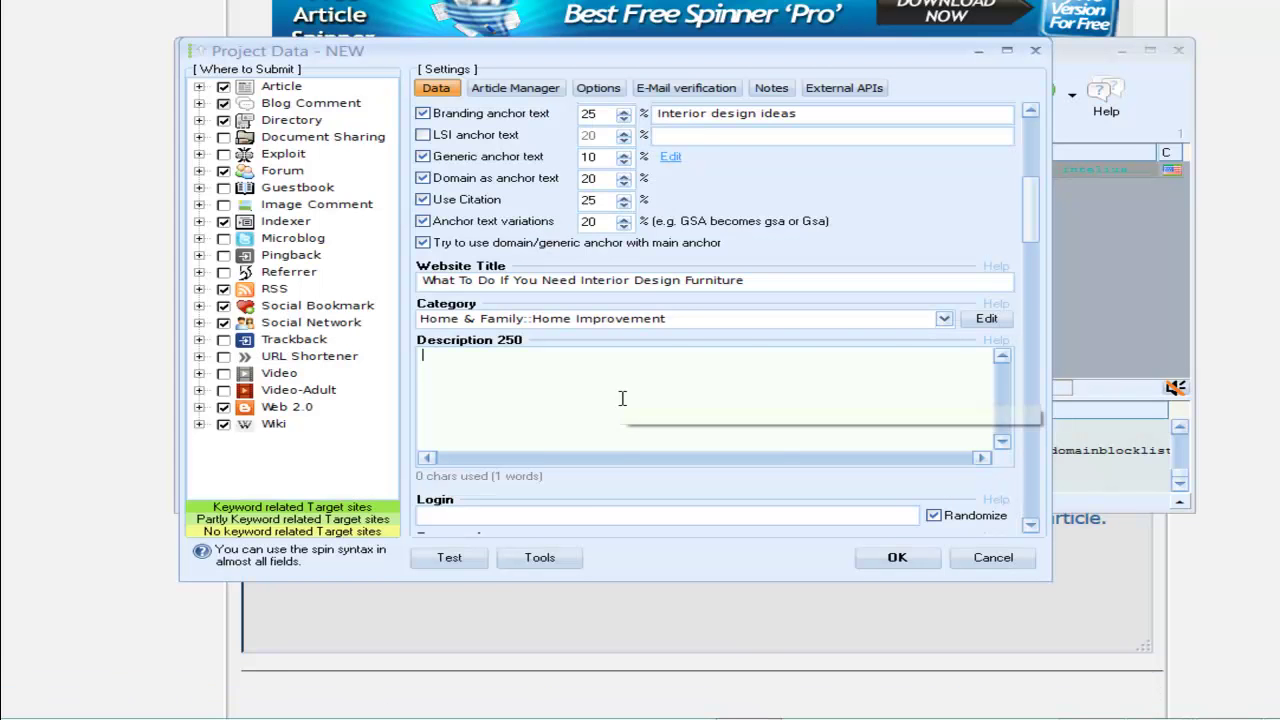
{"action": "key", "text": "ctrl+v"}
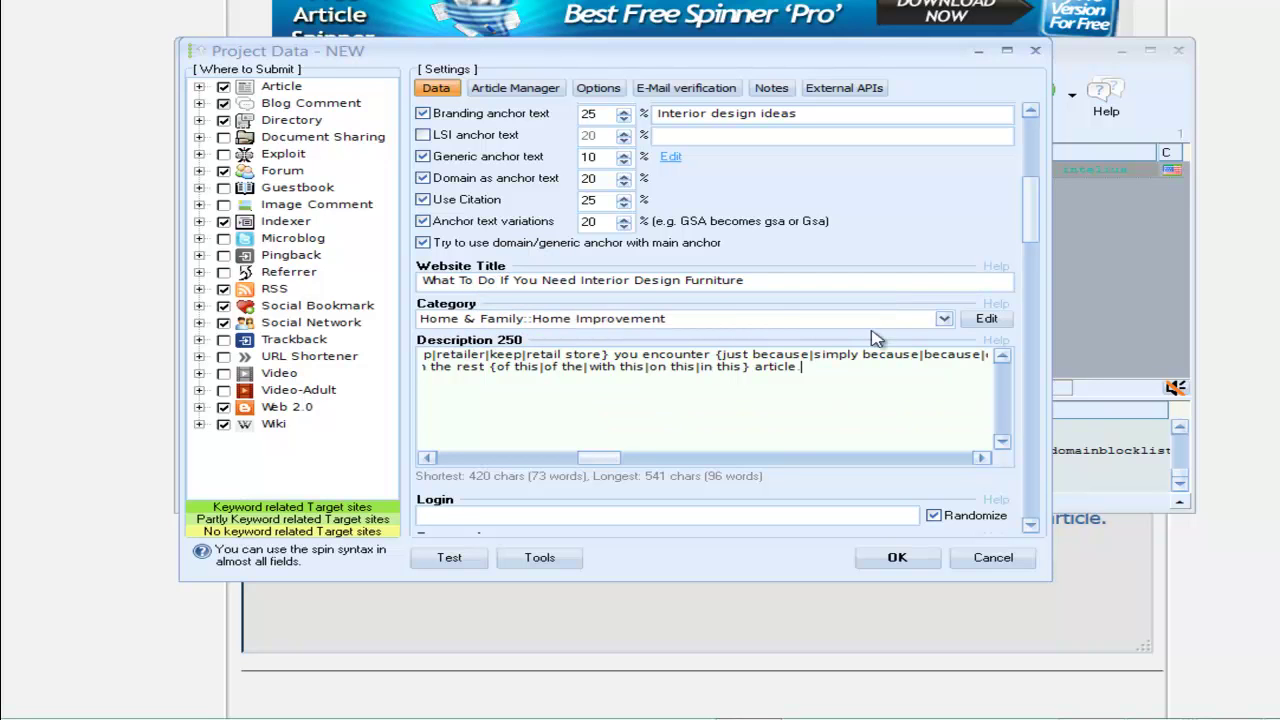
- Place the cursor in the project's empty Description 450 field, leaving the login, About Yourself and Forum Comment fields at their defaults
{"action": "left_click_drag", "start_coordinate": [1034, 201], "coordinate": [1034, 236]}
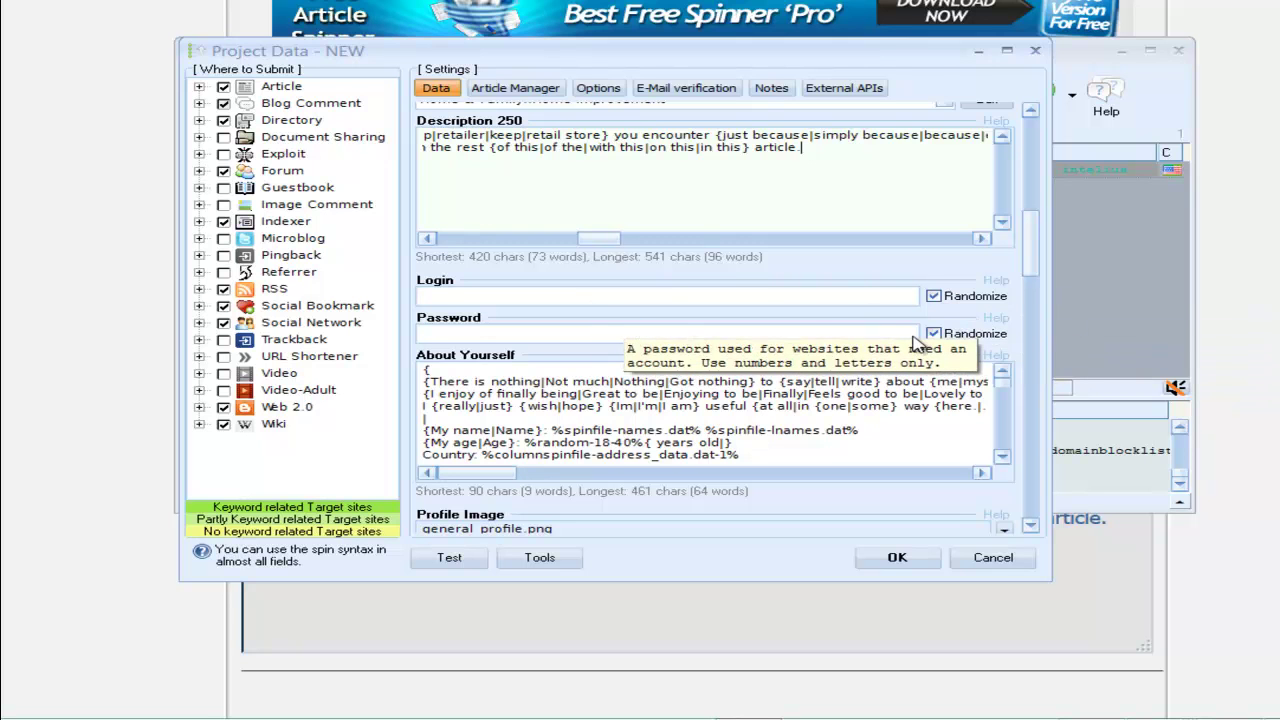
{"action": "scroll", "coordinate": [1030, 250], "scroll_direction": "down", "scroll_amount": 2}
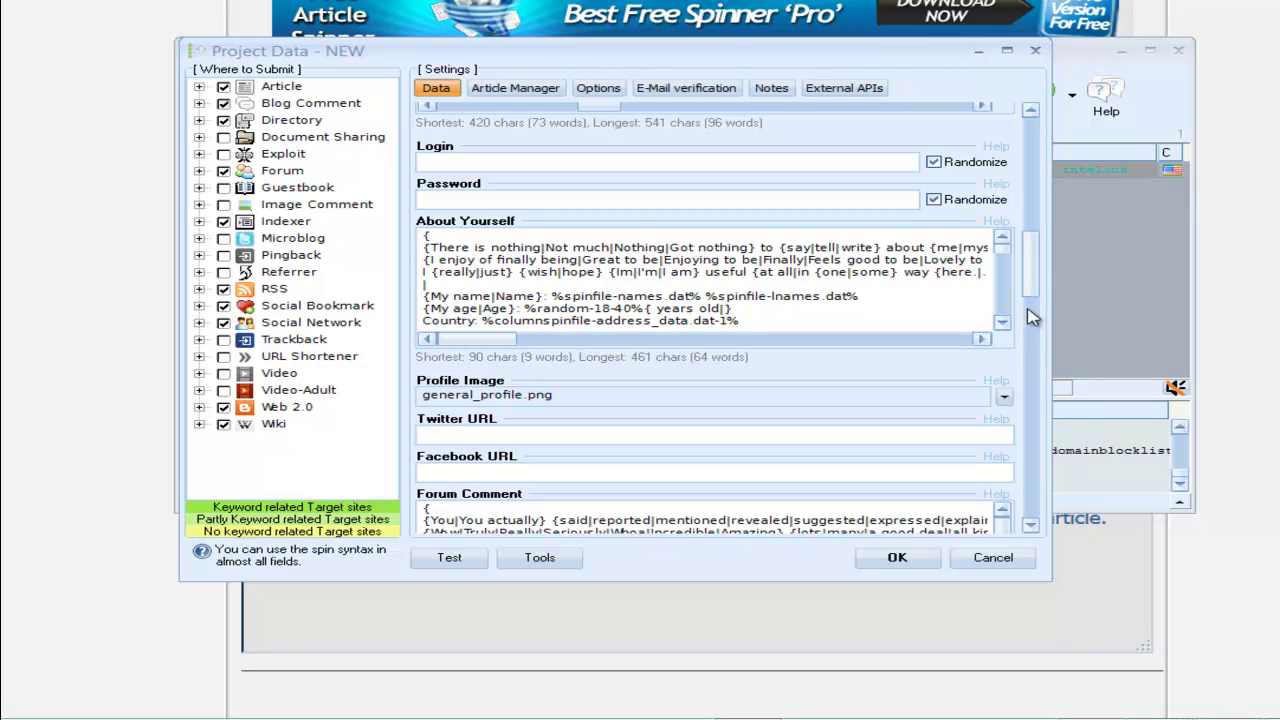
{"action": "scroll", "coordinate": [1033, 268], "scroll_direction": "down", "scroll_amount": 5}
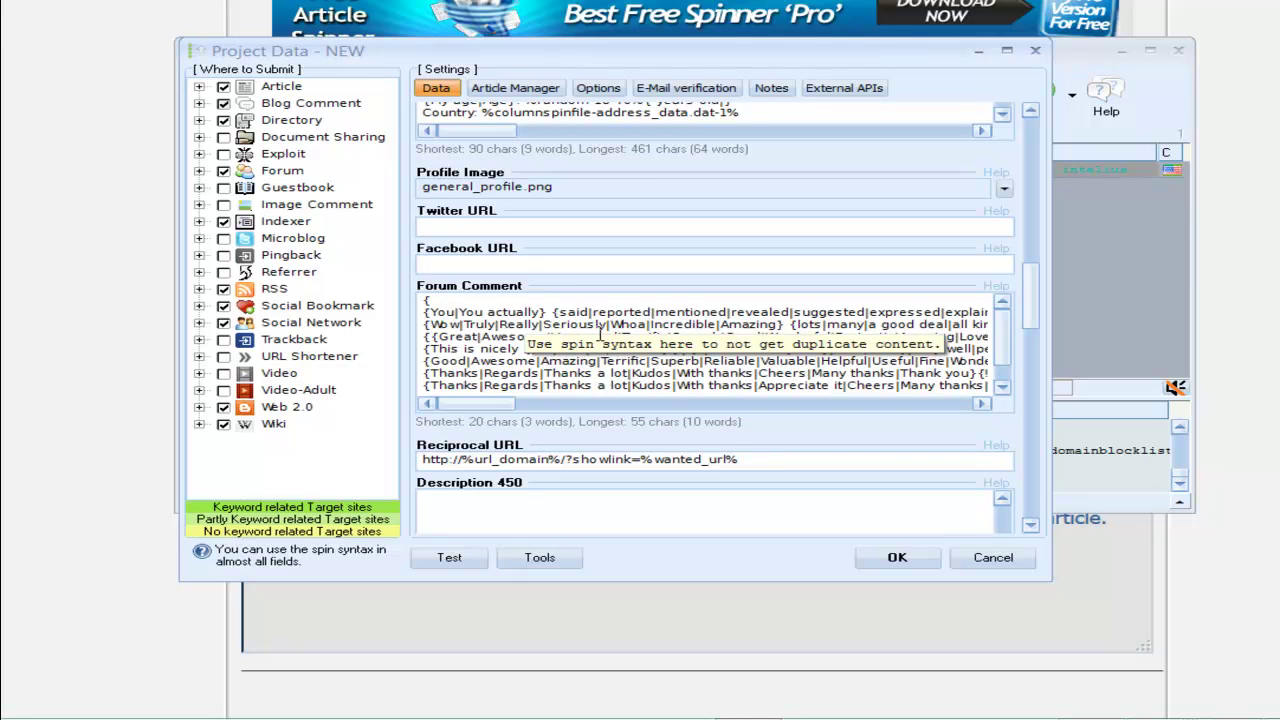
{"action": "left_click_drag", "start_coordinate": [1035, 296], "coordinate": [1036, 333]}
{"action": "left_click", "coordinate": [579, 311]}
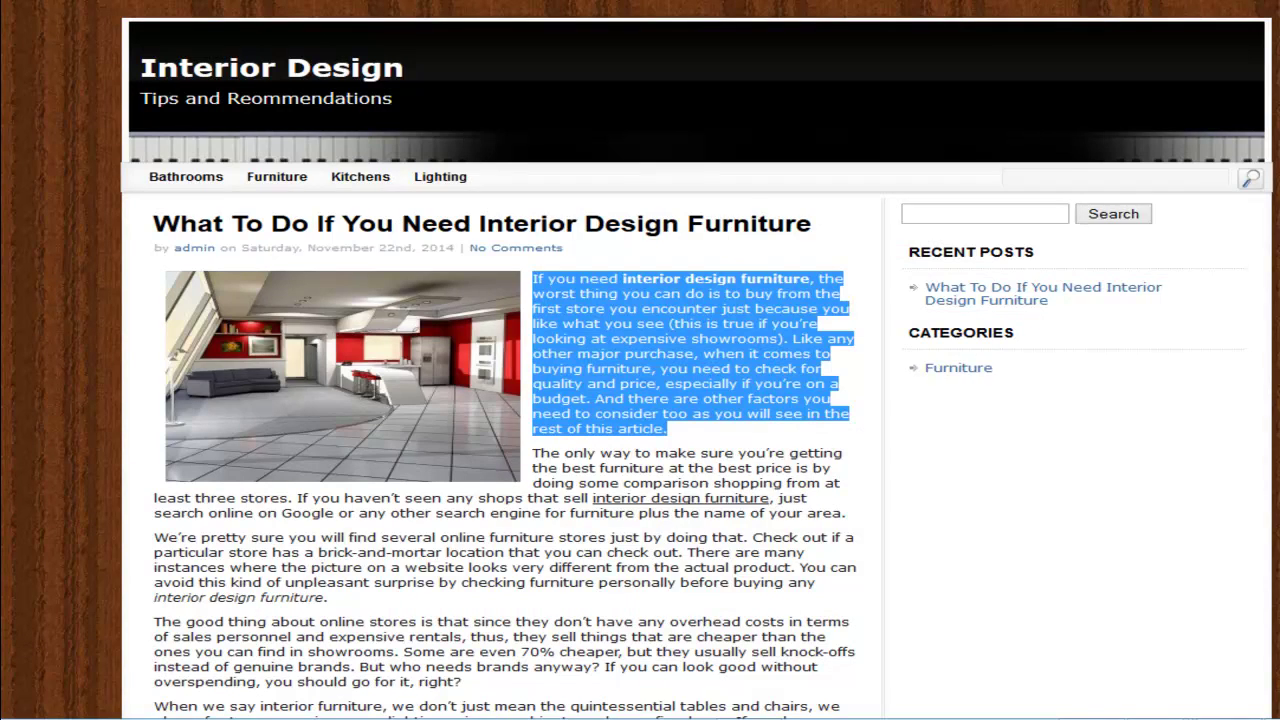
{"action": "left_click", "coordinate": [757, 710]}
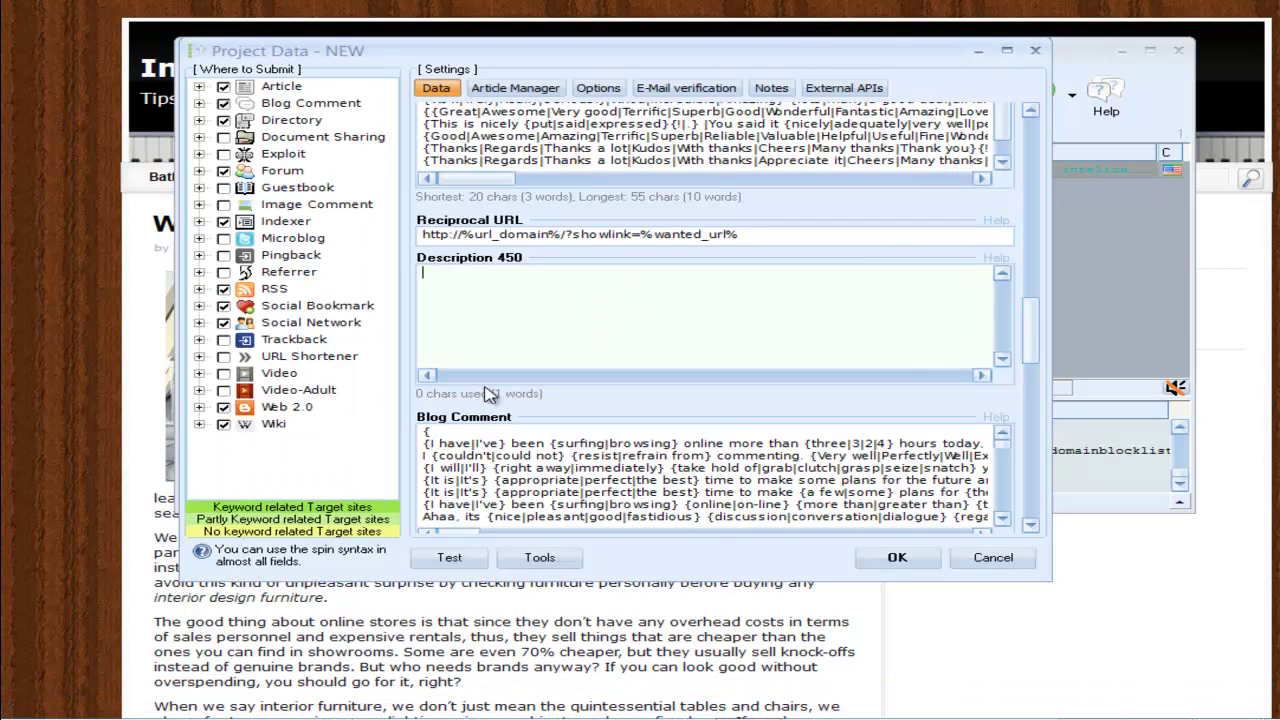
- Replace the text in the Best Free Spinner article box with the first two paragraphs of the interior design furniture article and spin it
{"action": "left_click", "coordinate": [384, 630]}
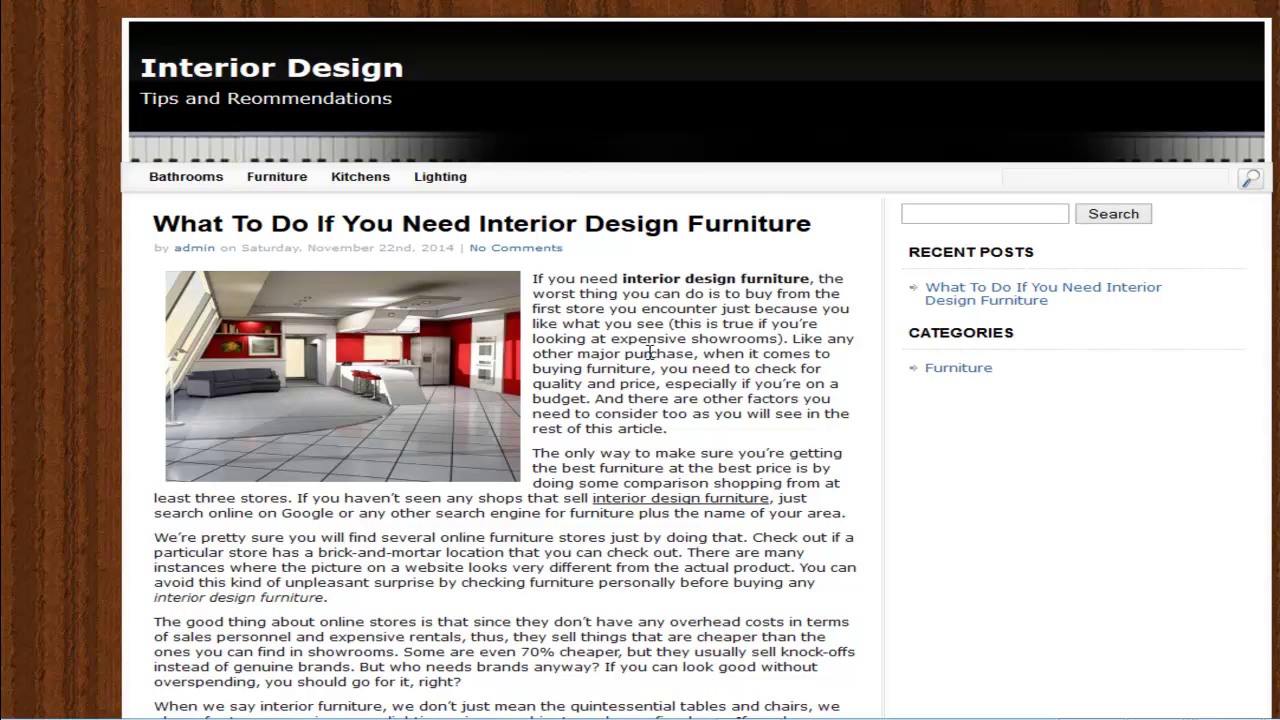
{"action": "left_click_drag", "start_coordinate": [730, 262], "coordinate": [846, 513]}
{"action": "key", "text": "ctrl+c"}
{"action": "scroll", "coordinate": [683, 262], "scroll_direction": "down", "scroll_amount": 1}
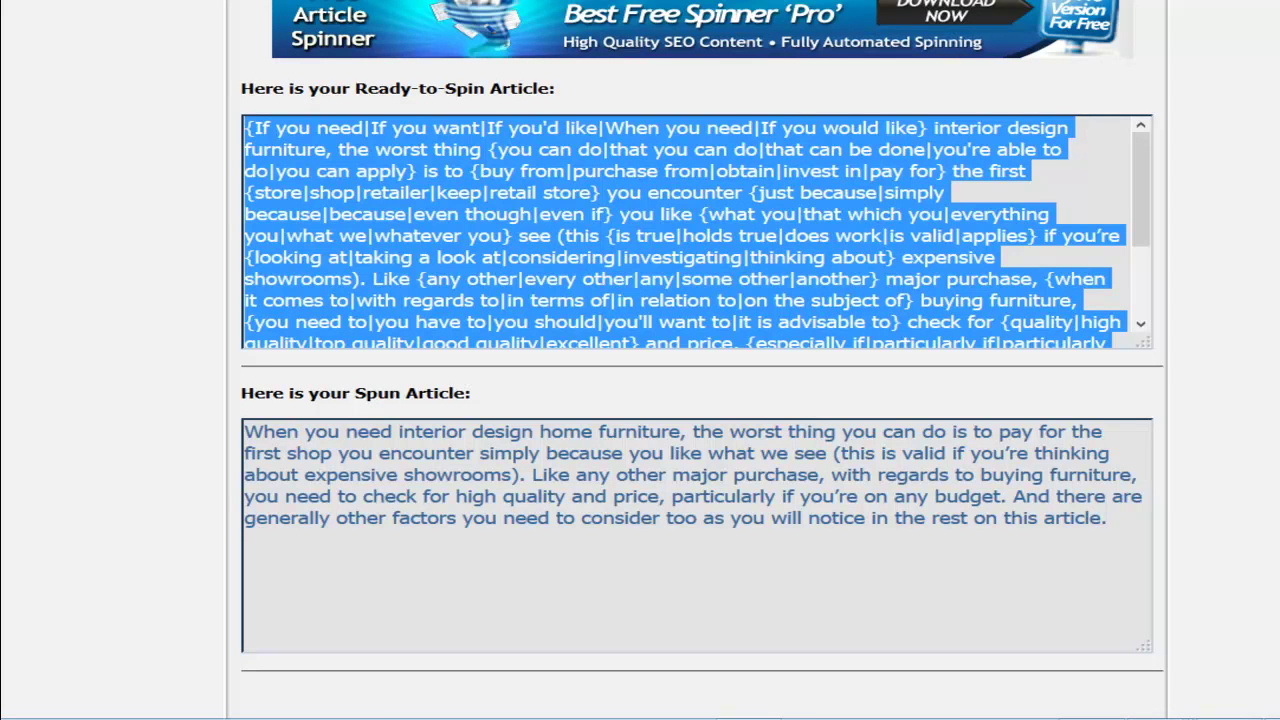
{"action": "scroll", "coordinate": [700, 360], "scroll_direction": "down", "scroll_amount": 3}
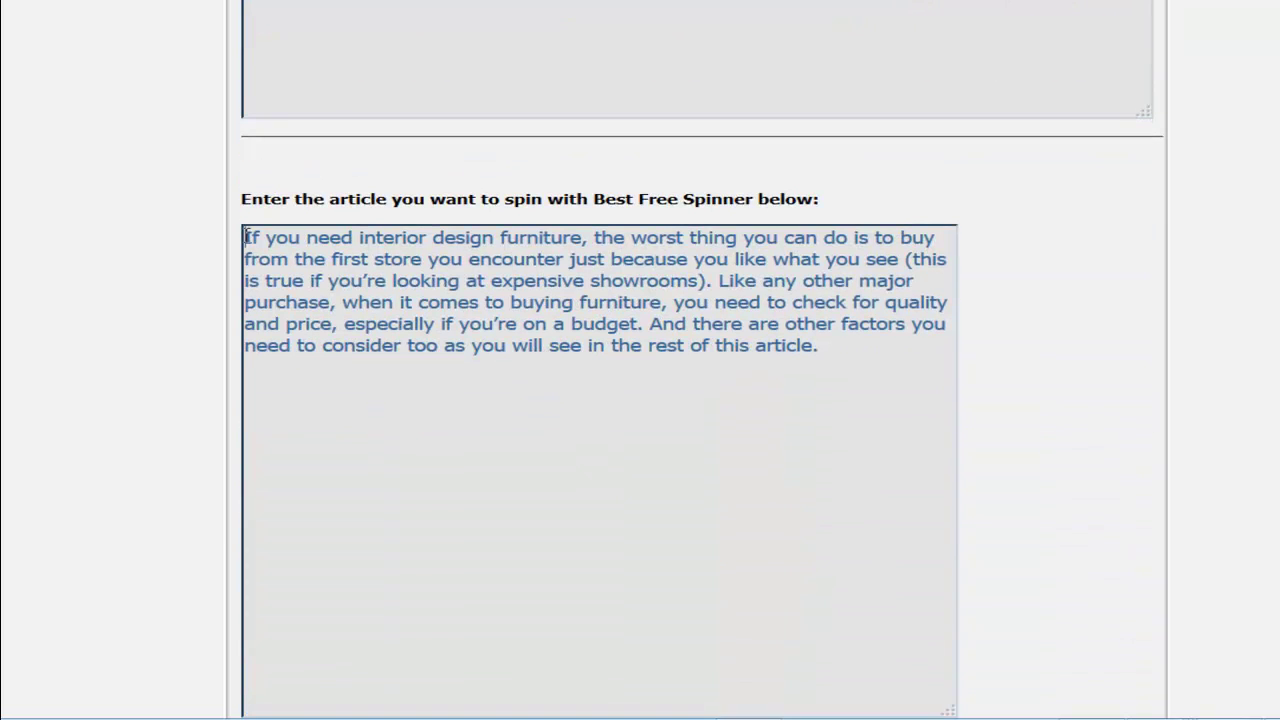
{"action": "left_click_drag", "start_coordinate": [246, 236], "coordinate": [919, 411]}
{"action": "key", "text": "ctrl+v"}
{"action": "scroll", "coordinate": [1077, 349], "scroll_direction": "down", "scroll_amount": 2}
{"action": "left_click", "coordinate": [282, 543]}
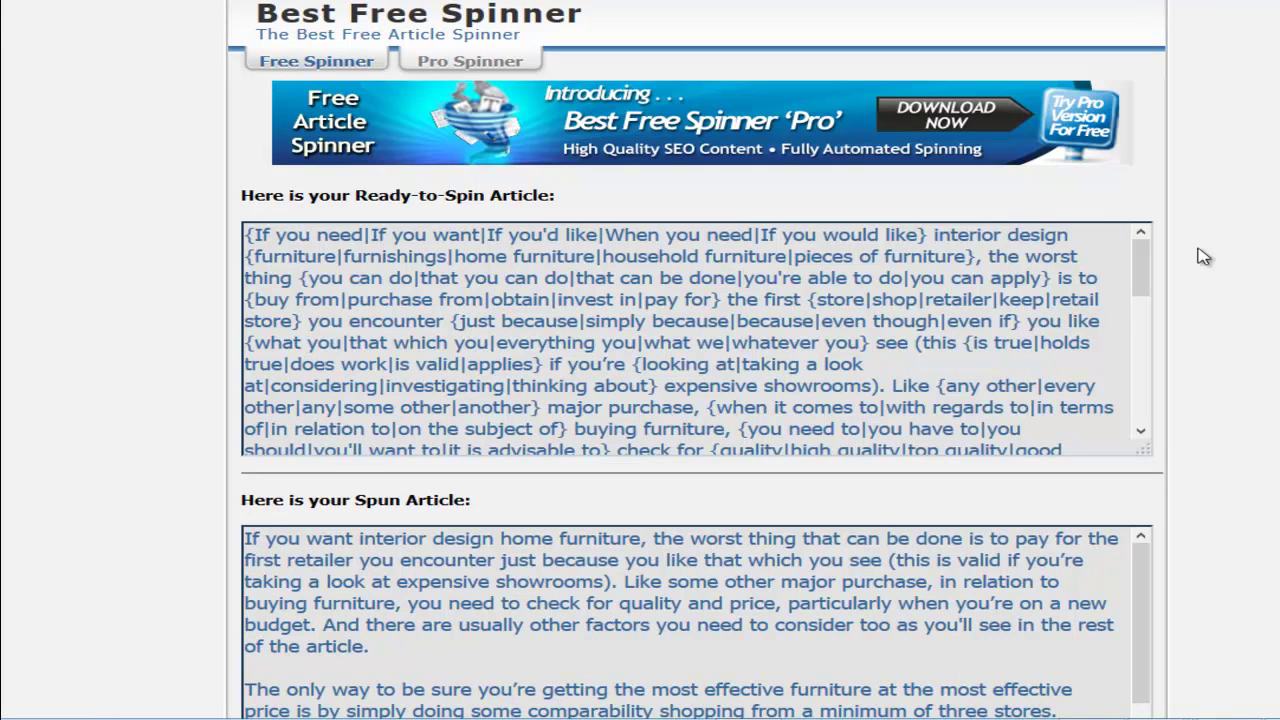
- Strip the braces and synonyms around "furniture" in the new ready-to-spin article's opening sentence, keeping "interior design furniture"
{"action": "left_click", "coordinate": [252, 256]}
{"action": "key", "text": "BackSpace"}
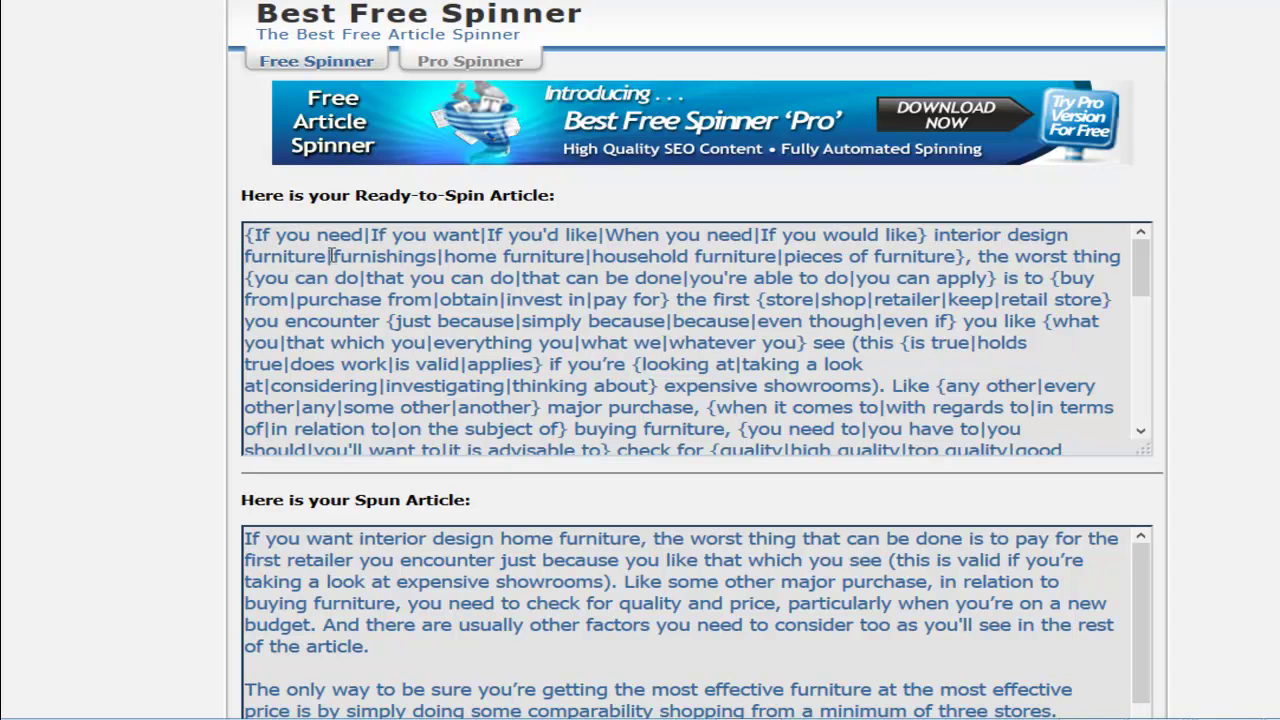
{"action": "left_click_drag", "start_coordinate": [329, 256], "coordinate": [965, 258]}
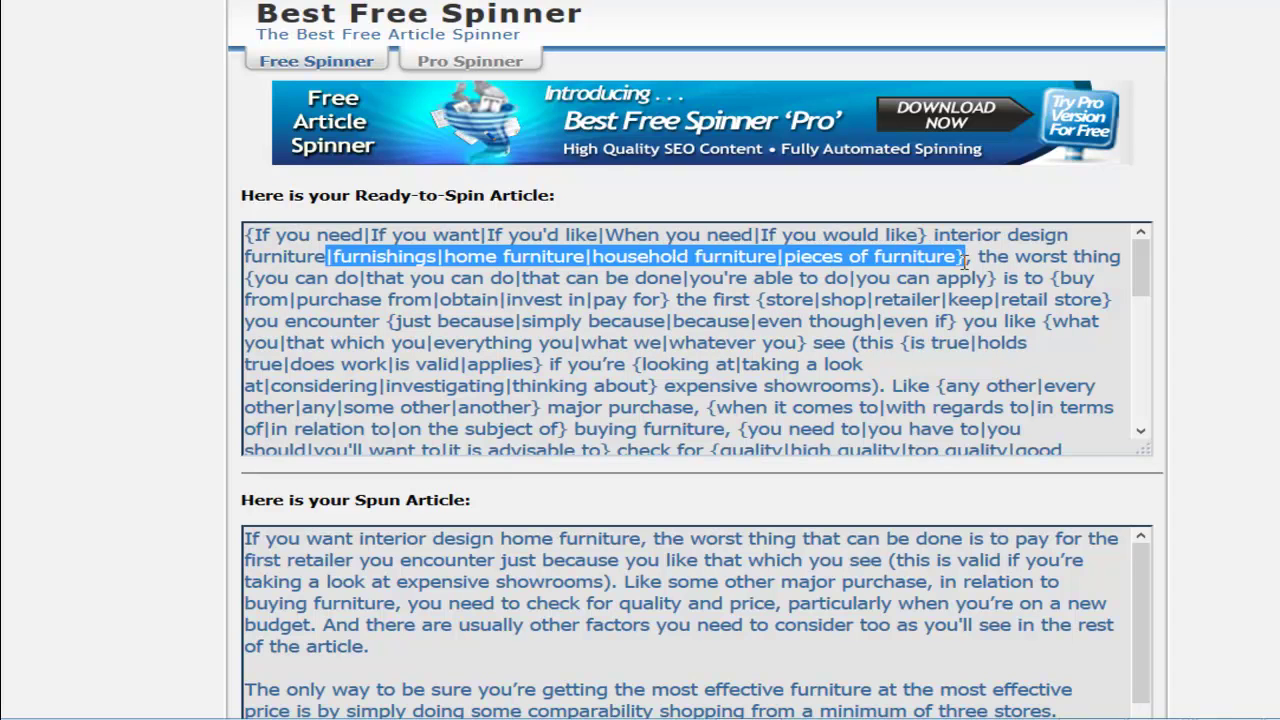
{"action": "key", "text": "BackSpace"}
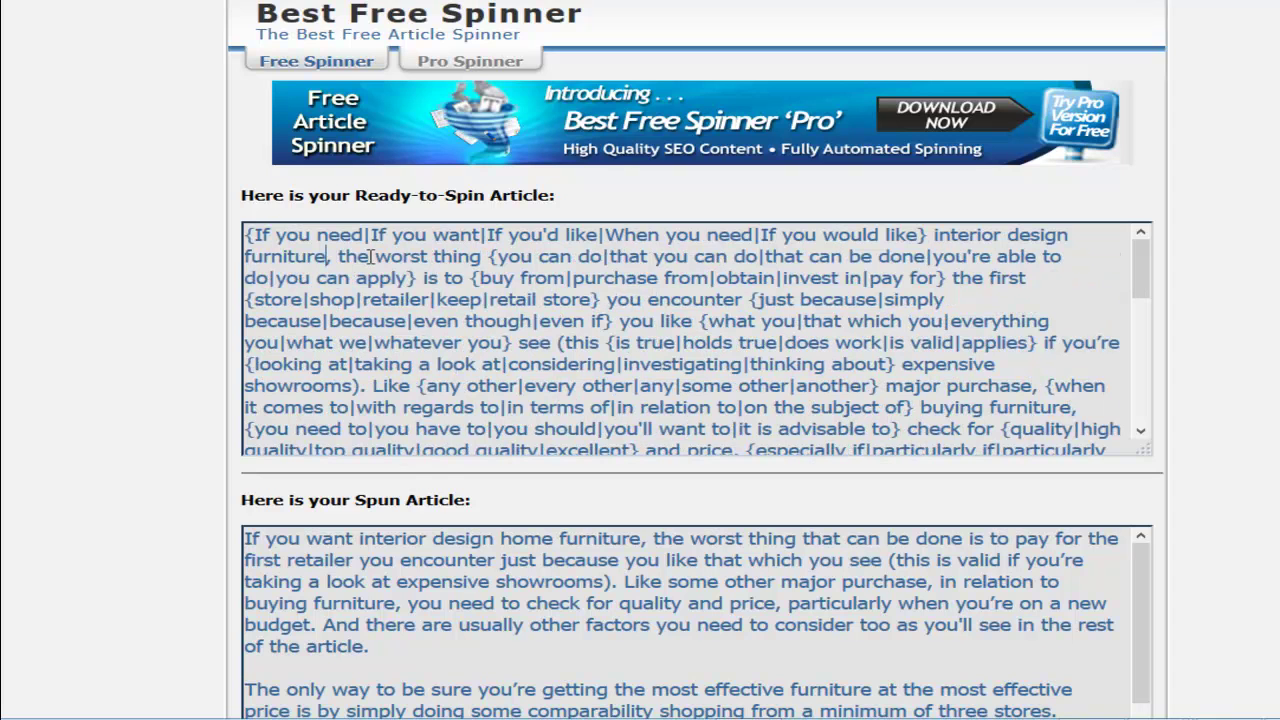
- Copy the whole two-paragraph ready-to-spin article and paste it into the Description 450 field in GSA Search Engine Ranker
{"action": "right_click", "coordinate": [277, 248]}
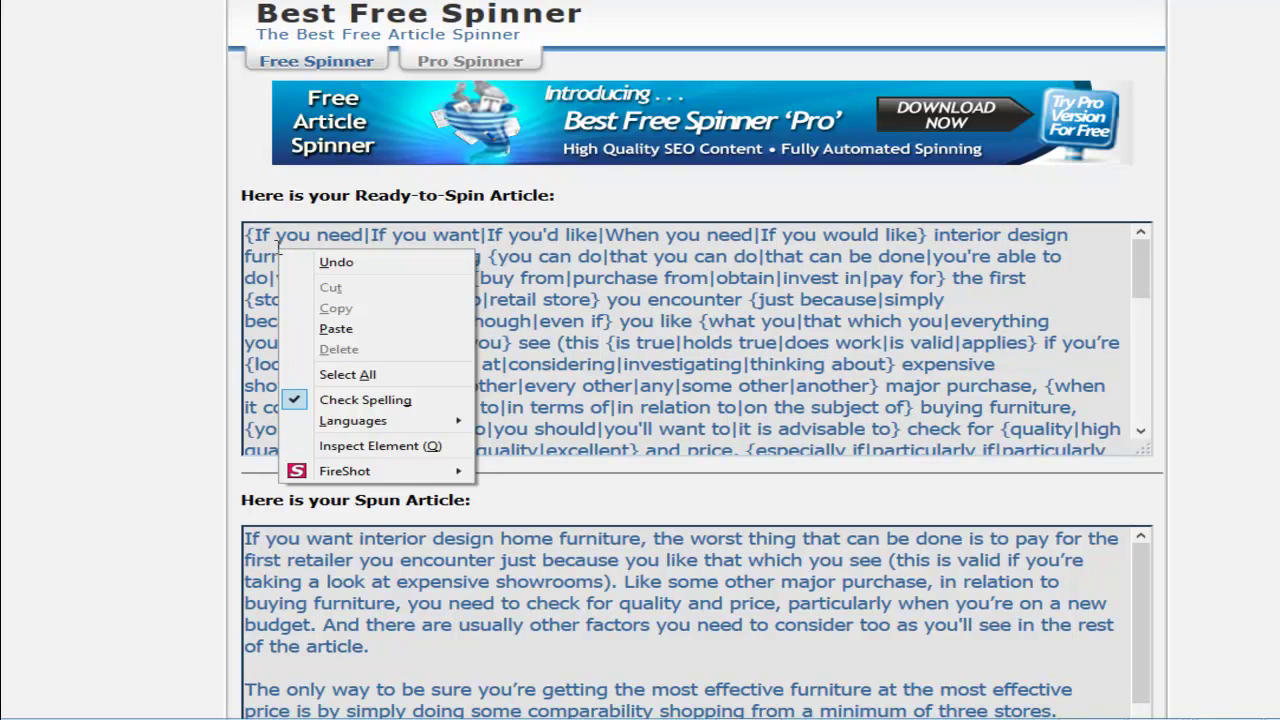
{"action": "left_click", "coordinate": [365, 374]}
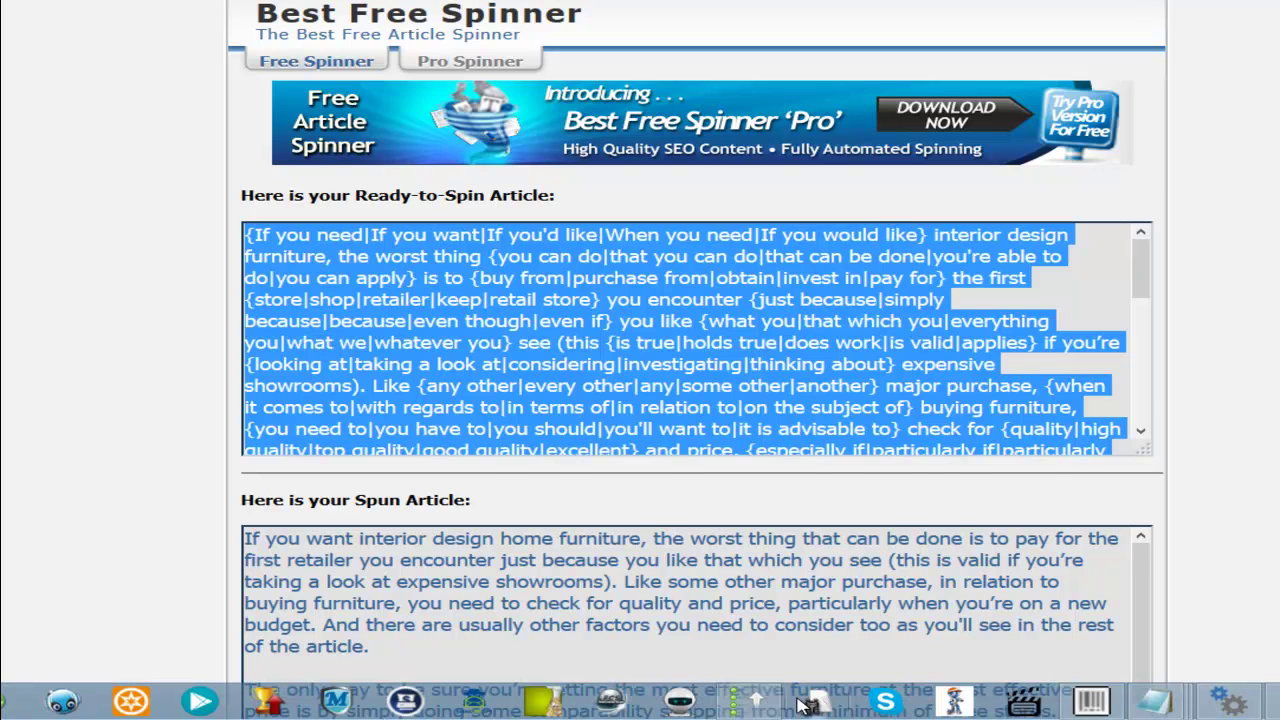
{"action": "left_click", "coordinate": [758, 700]}
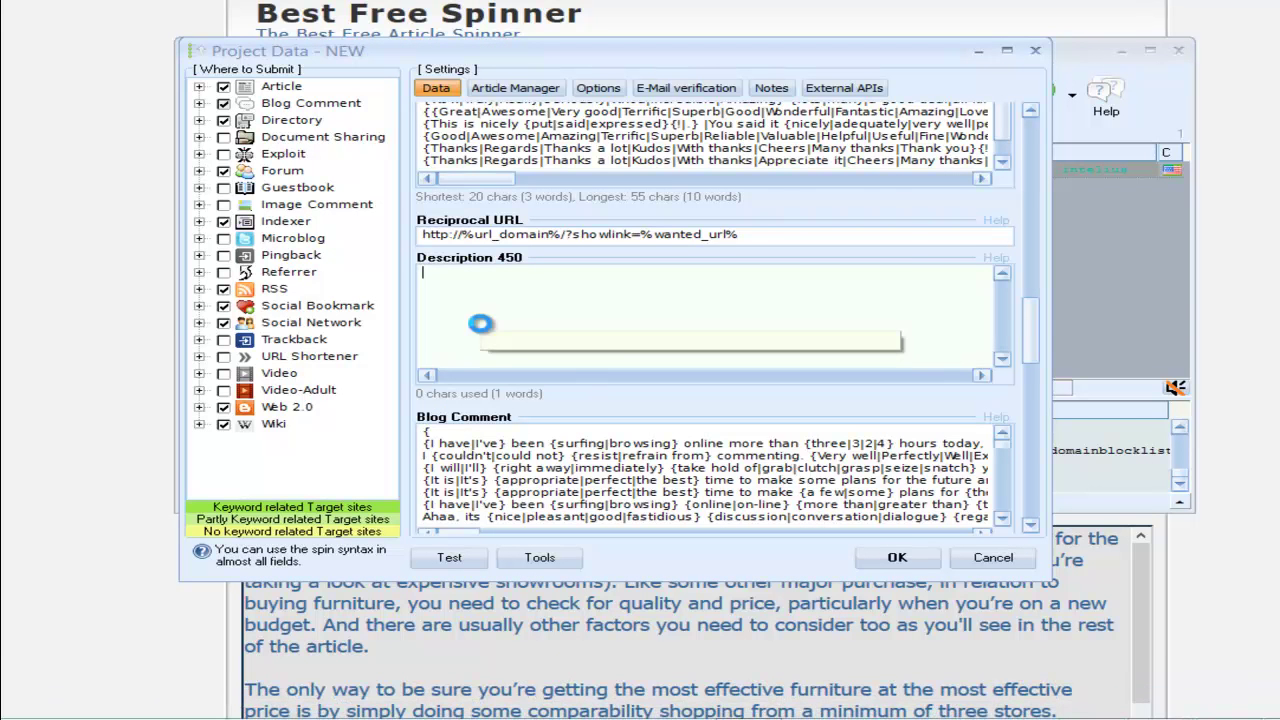
{"action": "key", "text": "ctrl+v"}
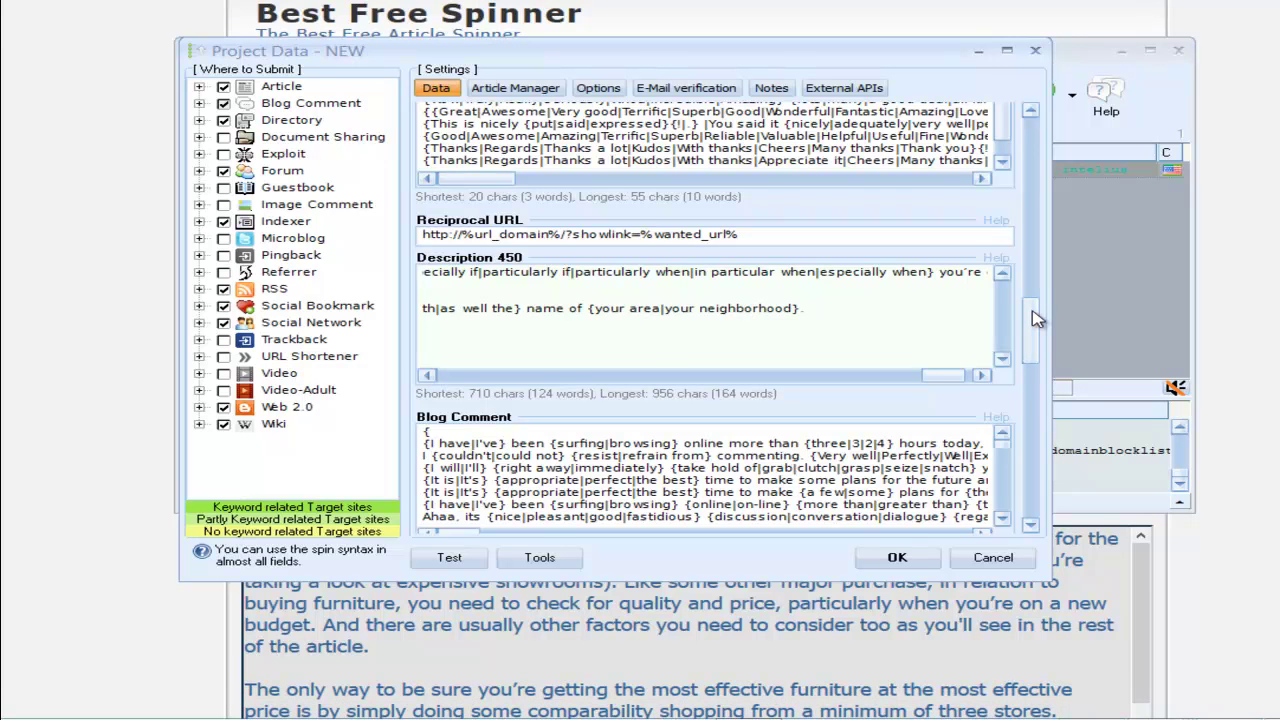
- Disable the engines that use the Website Title (German) field and those that use the Website Title (Polish) field
{"action": "scroll", "coordinate": [1036, 318], "scroll_direction": "down", "scroll_amount": 4}
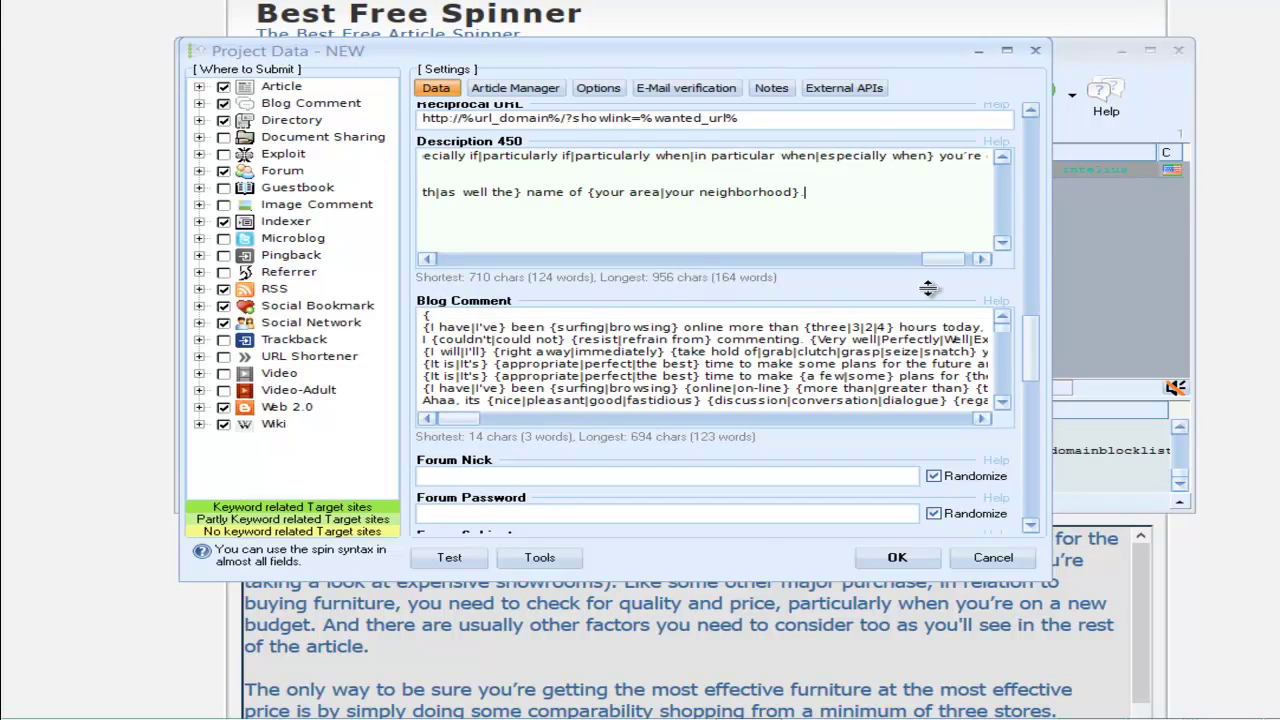
{"action": "scroll", "coordinate": [1041, 334], "scroll_direction": "down", "scroll_amount": 5}
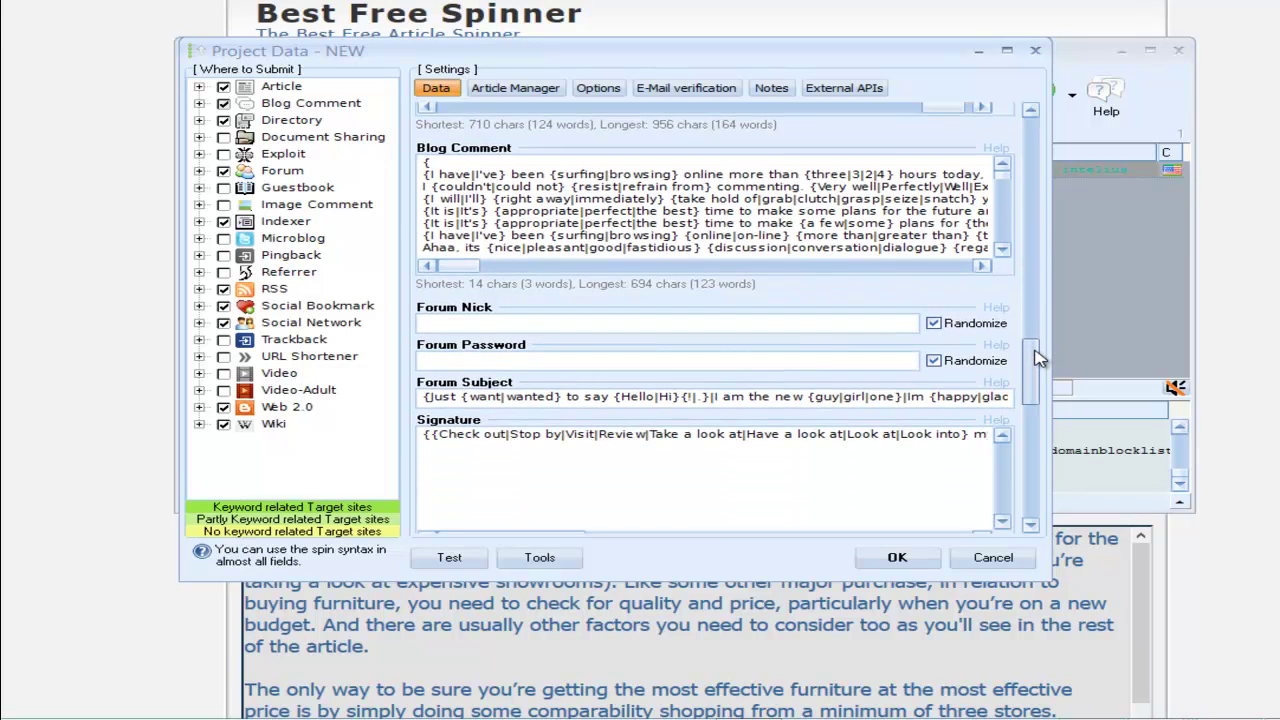
{"action": "scroll", "coordinate": [1038, 358], "scroll_direction": "down", "scroll_amount": 2}
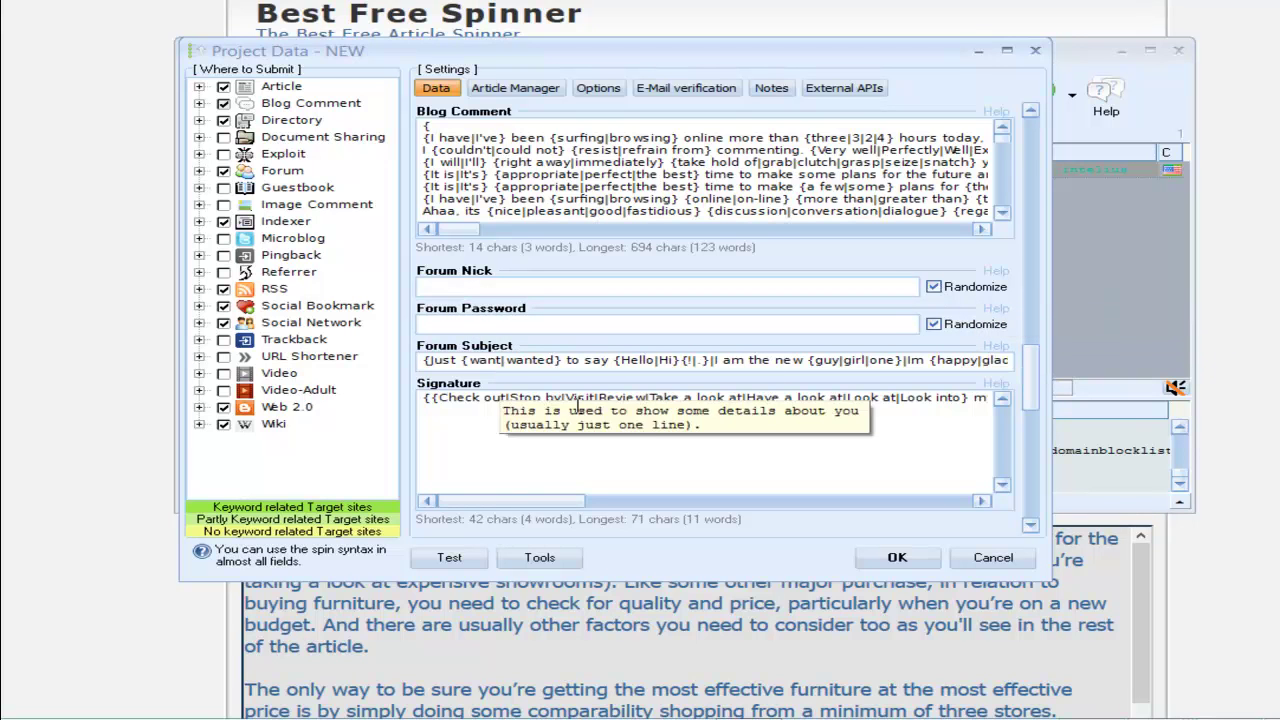
{"action": "scroll", "coordinate": [1036, 386], "scroll_direction": "down", "scroll_amount": 2}
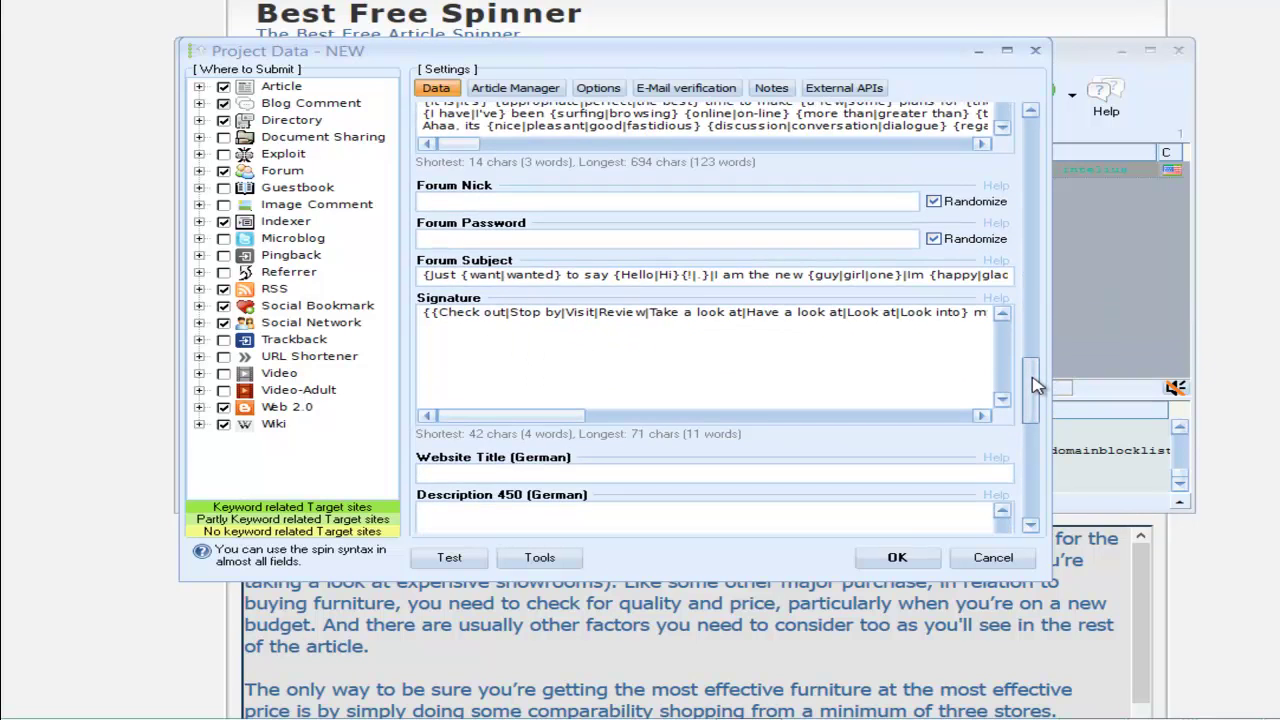
{"action": "left_click_drag", "start_coordinate": [1036, 386], "coordinate": [1033, 418]}
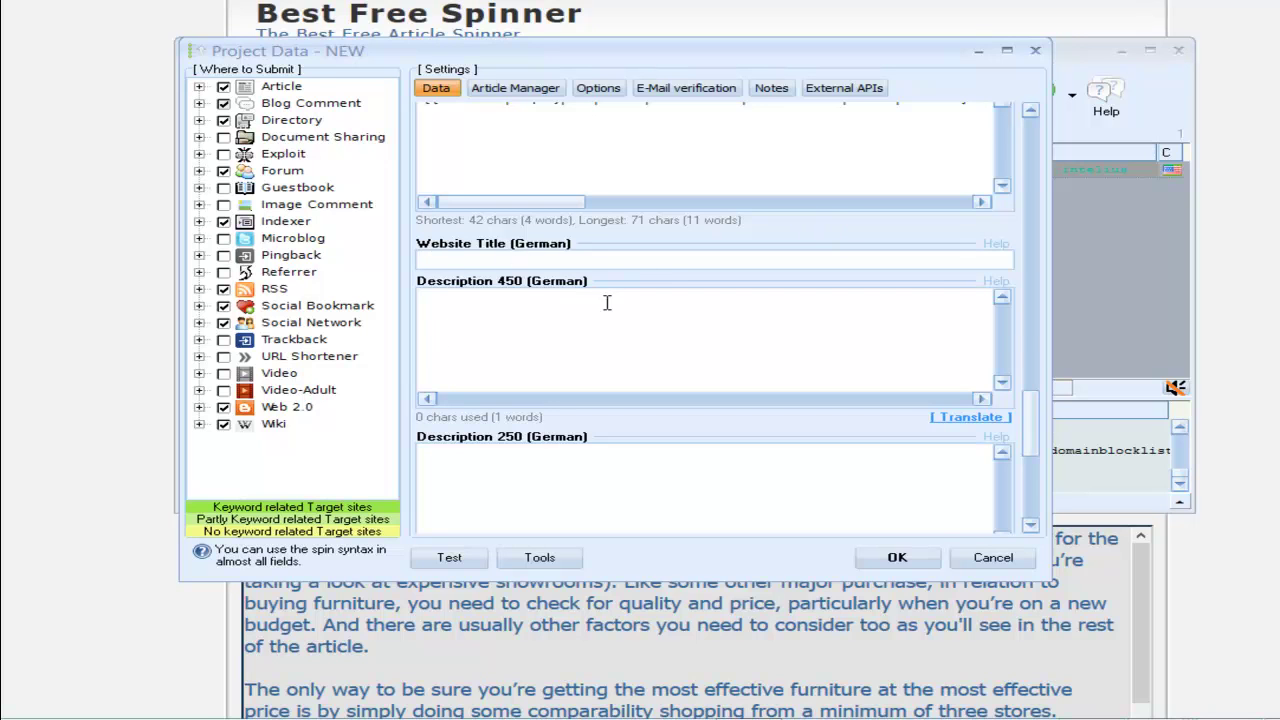
{"action": "mouse_move", "coordinate": [591, 267]}
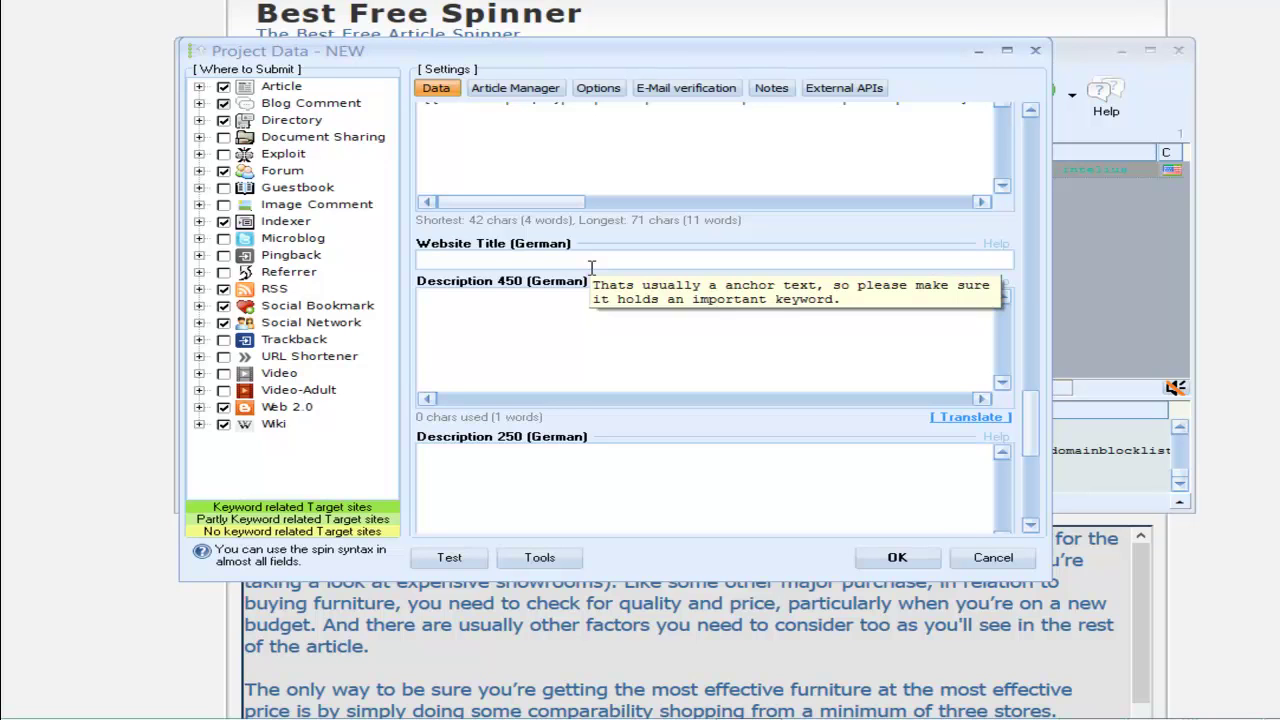
{"action": "right_click", "coordinate": [453, 257]}
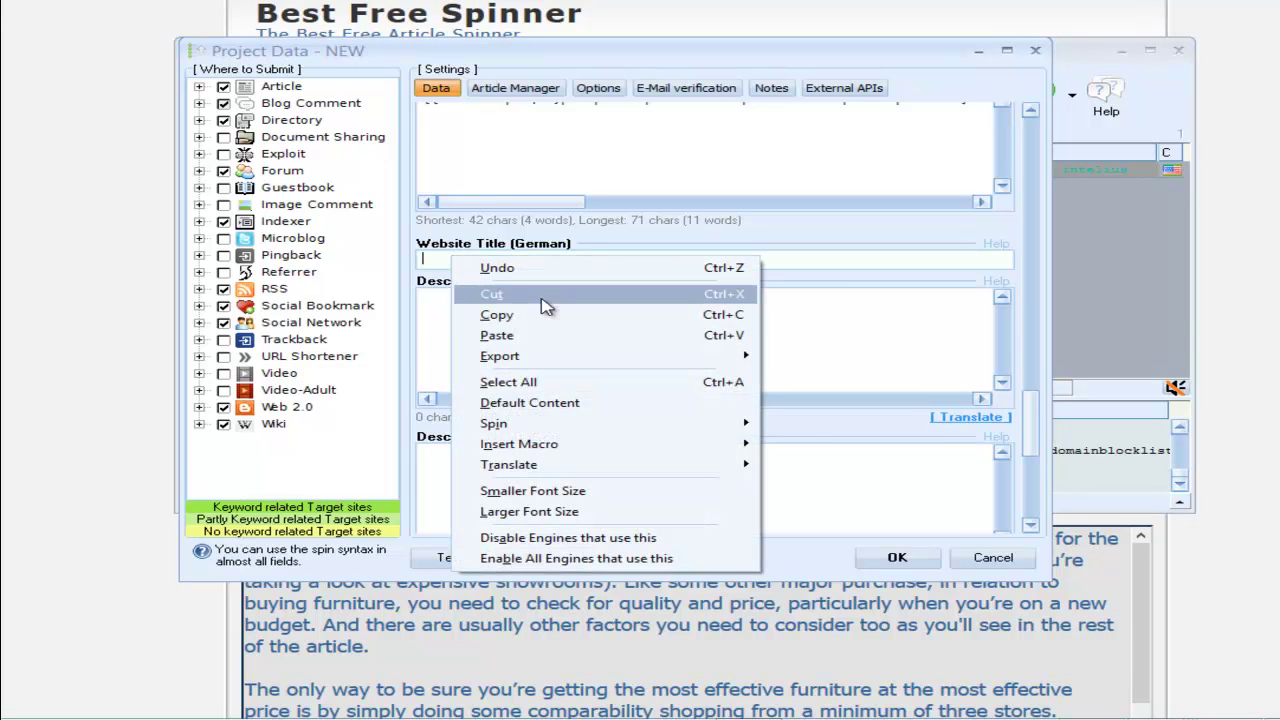
{"action": "left_click", "coordinate": [556, 545]}
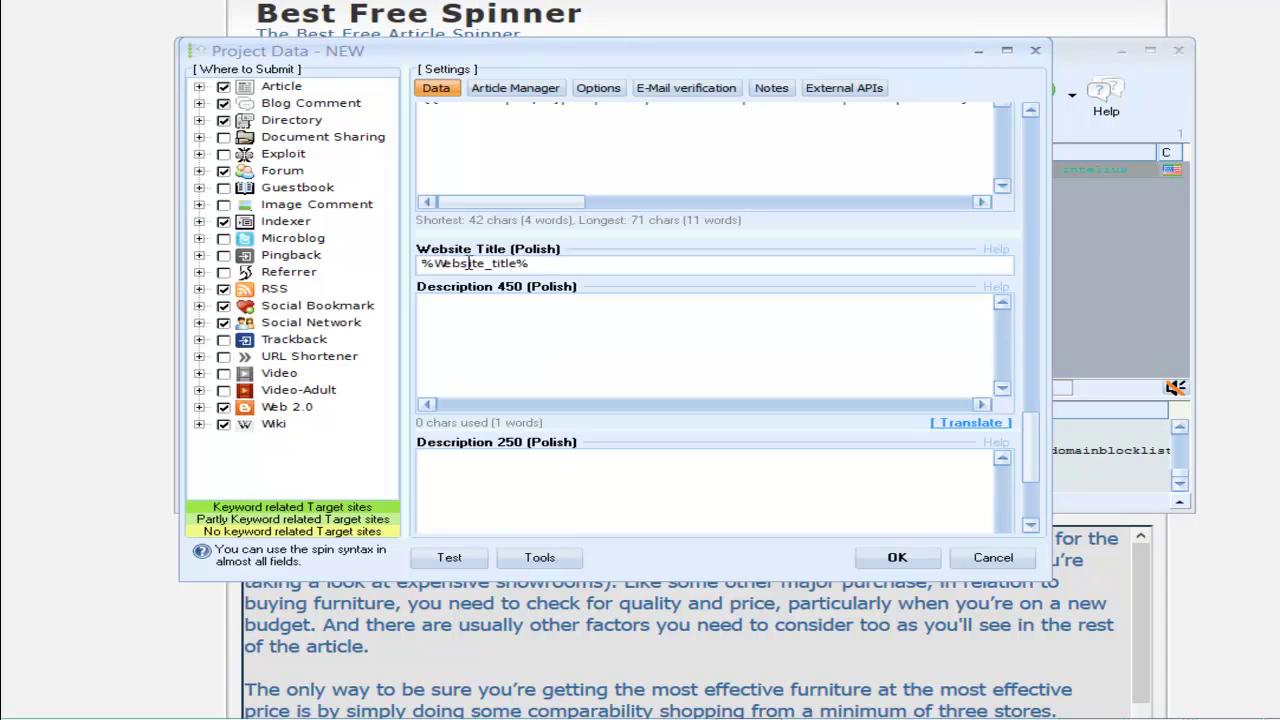
{"action": "right_click", "coordinate": [541, 267]}
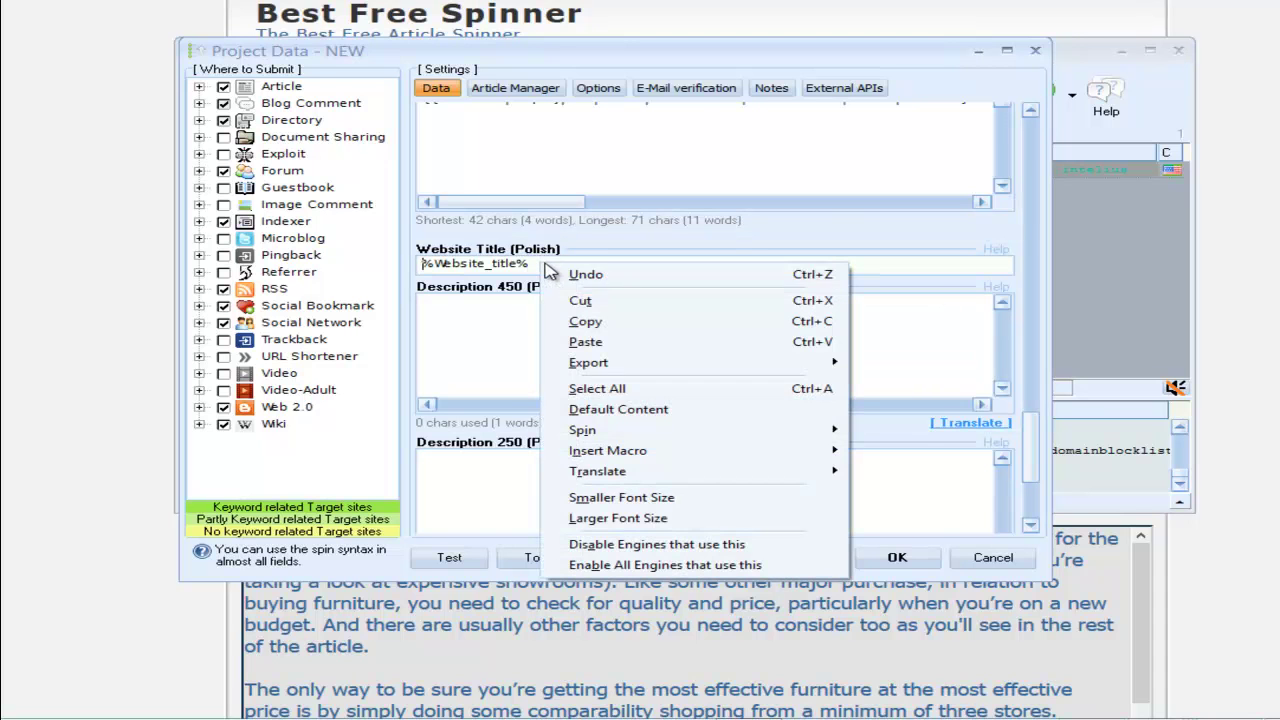
{"action": "left_click", "coordinate": [653, 547]}
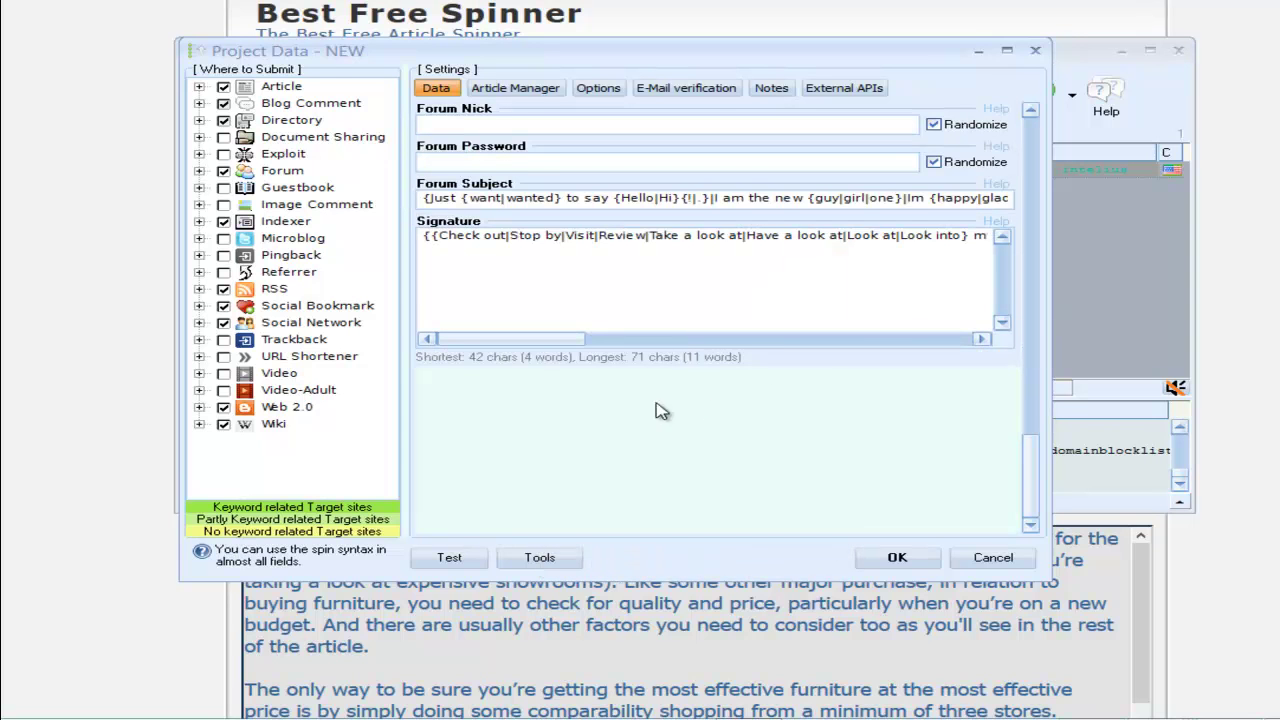
- Run a test of the project data, review the generated preview from the URL through to the e-mail field, and close it
{"action": "mouse_move", "coordinate": [1035, 472]}
{"action": "left_mouse_down"}
{"action": "mouse_move", "coordinate": [1035, 360]}
{"action": "mouse_move", "coordinate": [1037, 455]}
{"action": "left_mouse_up"}
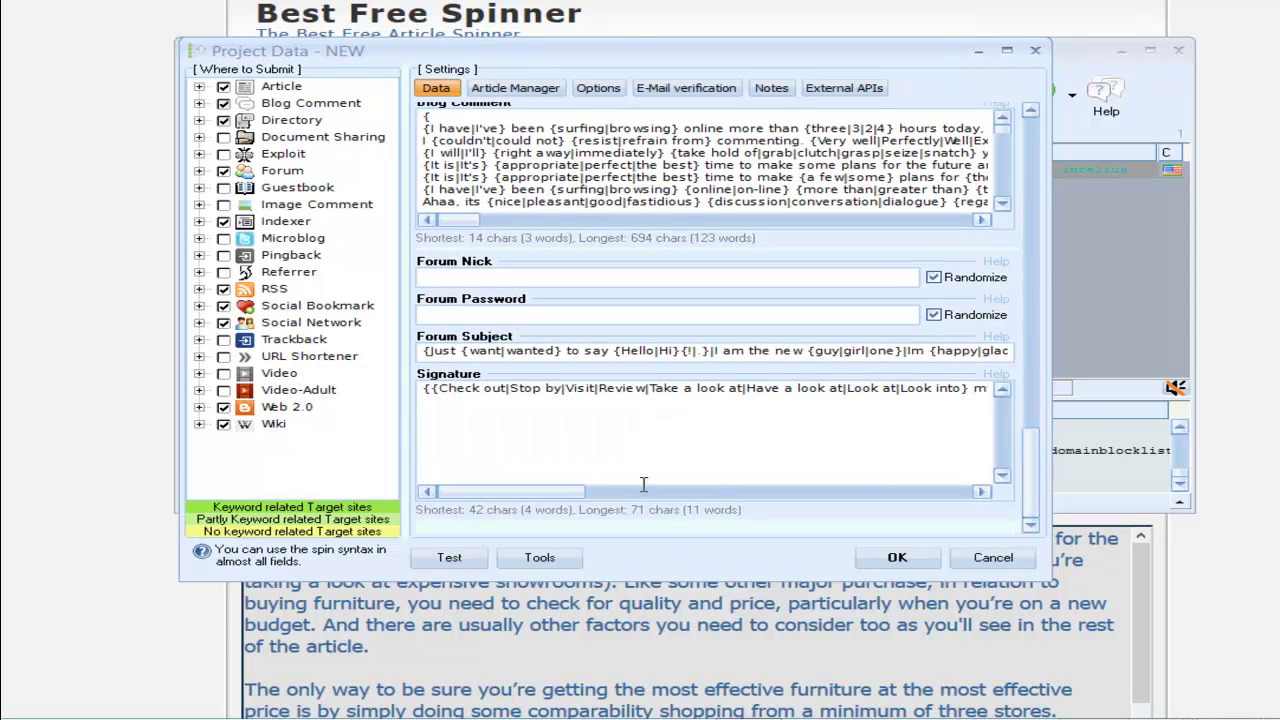
{"action": "left_click", "coordinate": [450, 562]}
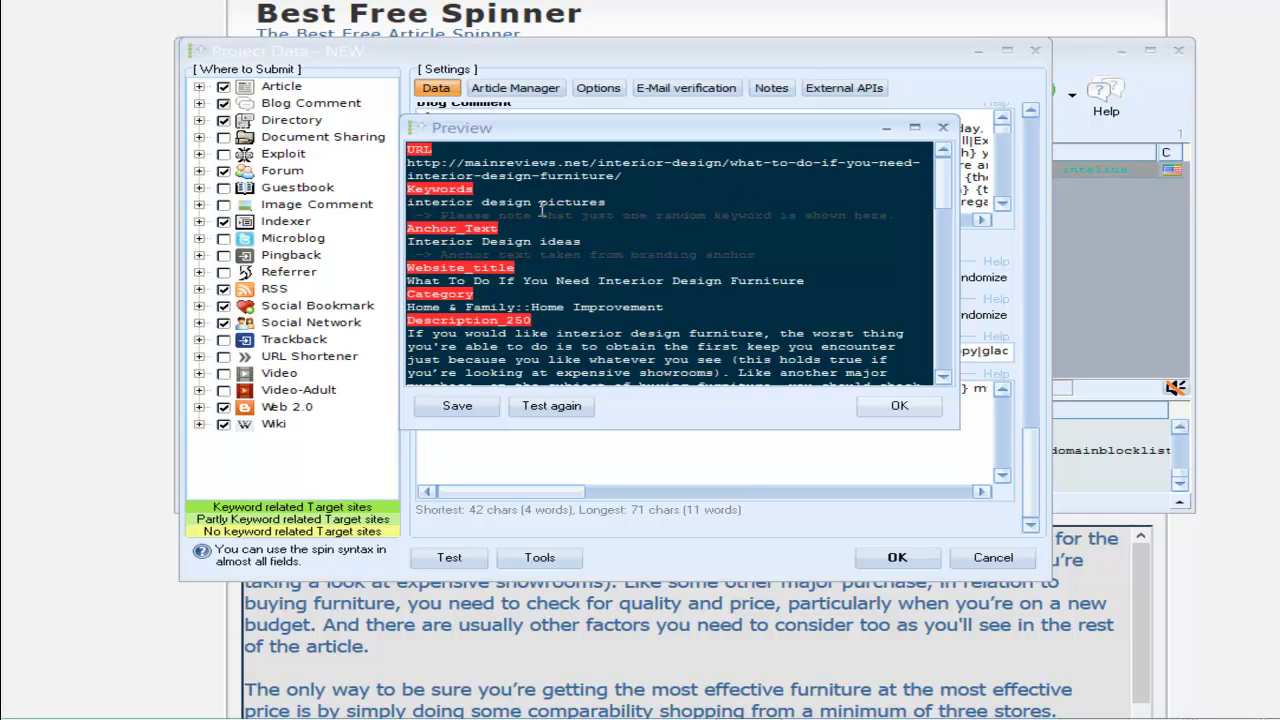
{"action": "scroll", "coordinate": [604, 254], "scroll_direction": "down", "scroll_amount": 1}
{"action": "scroll", "coordinate": [600, 255], "scroll_direction": "down", "scroll_amount": 10}
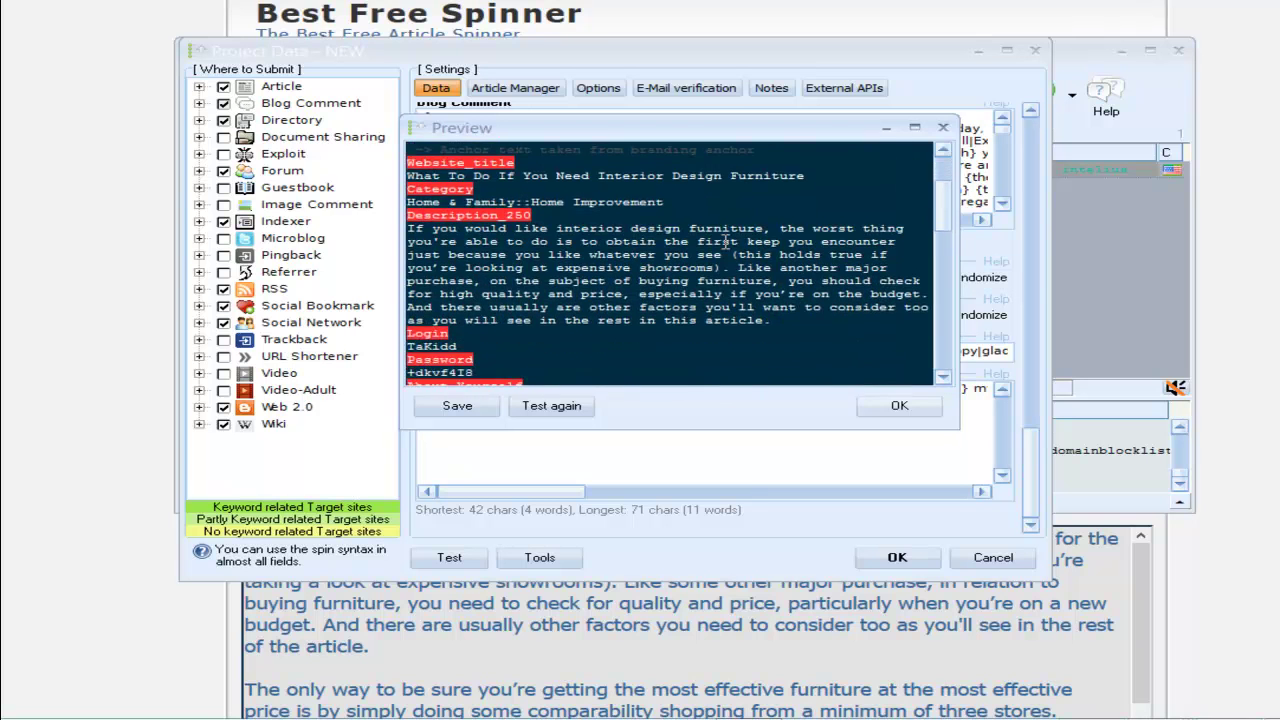
{"action": "scroll", "coordinate": [577, 259], "scroll_direction": "down", "scroll_amount": 8}
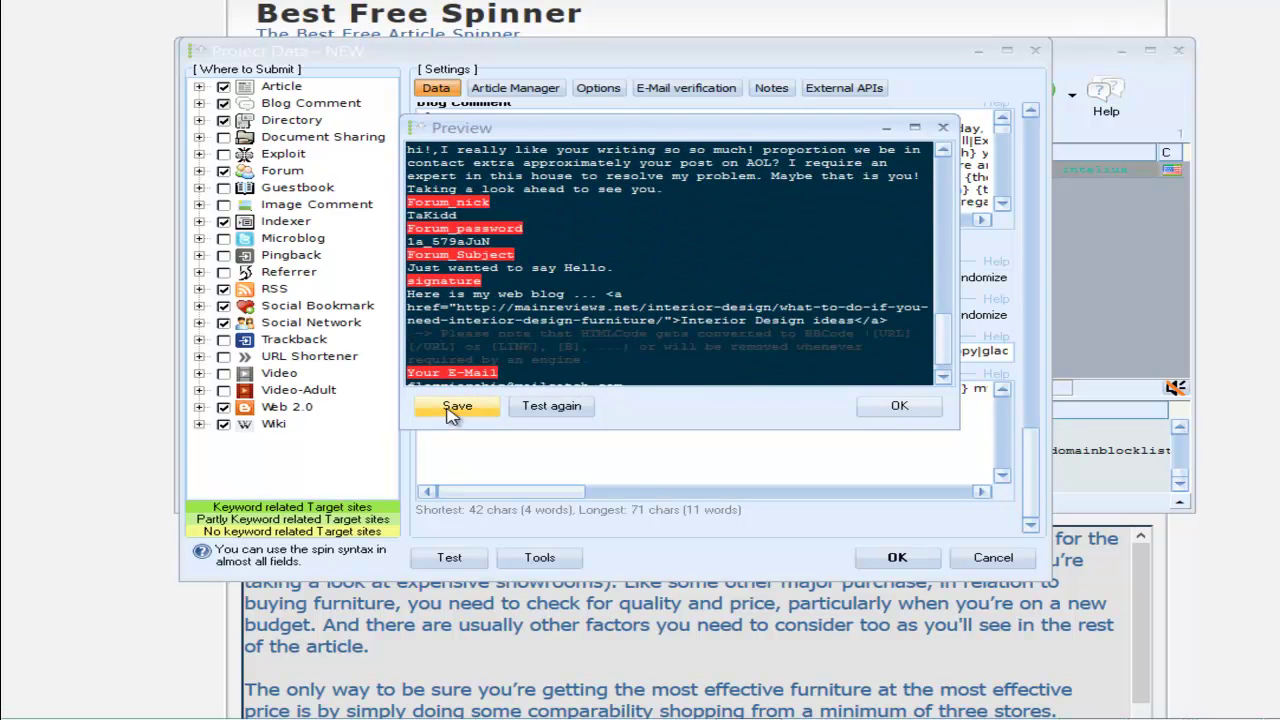
{"action": "left_click", "coordinate": [900, 407]}
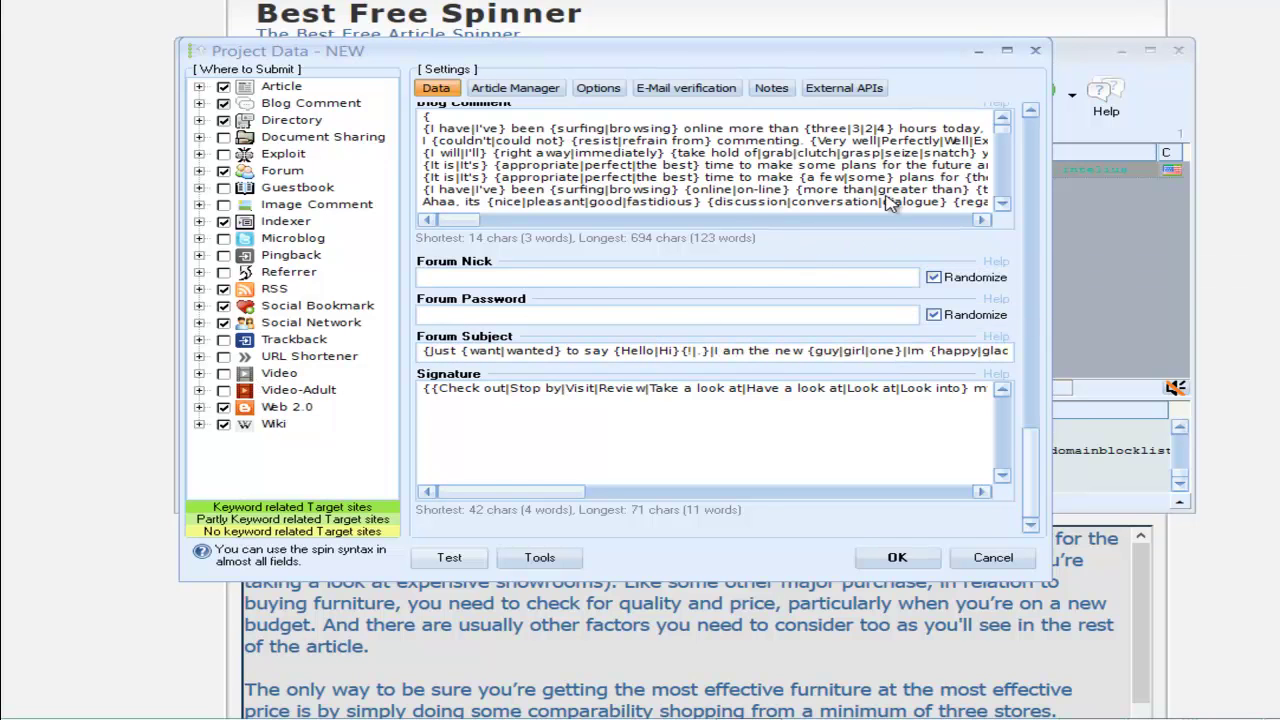
- Export the project's data fields as "interior design template" in the GSA Templates Options and Exports folder
{"action": "scroll", "coordinate": [890, 204], "scroll_direction": "up", "scroll_amount": 10}
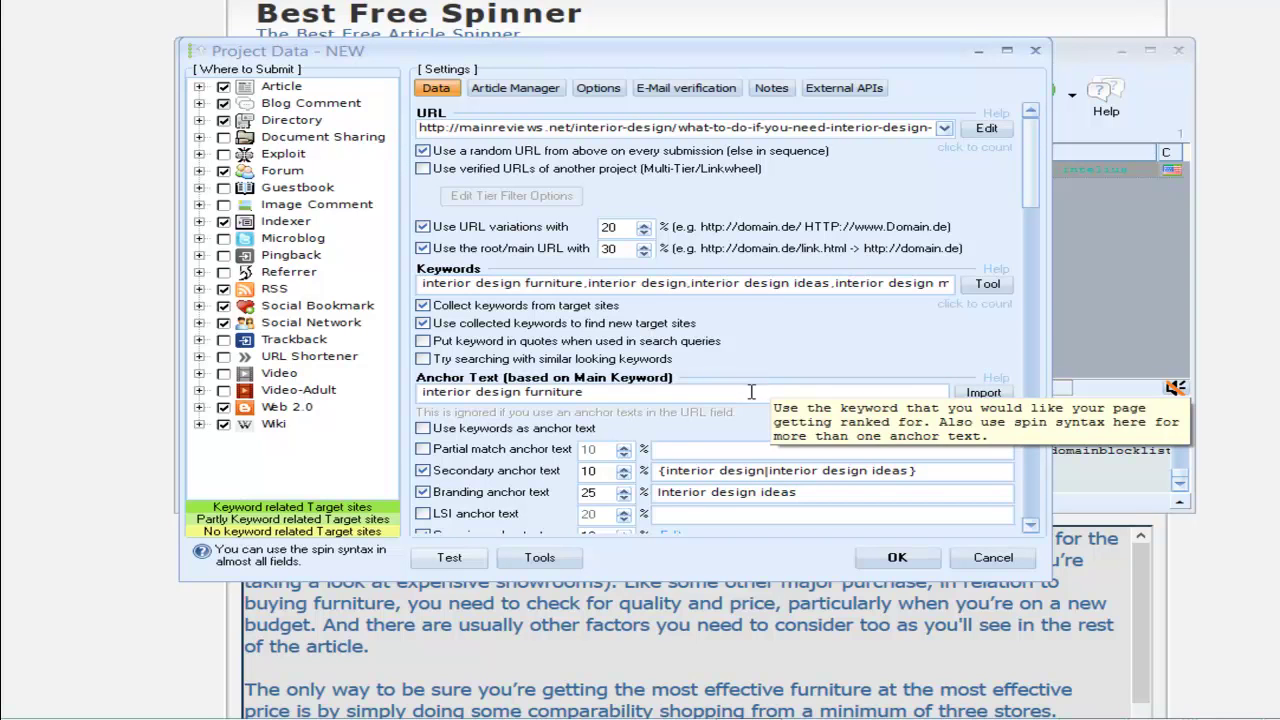
{"action": "left_click", "coordinate": [536, 562]}
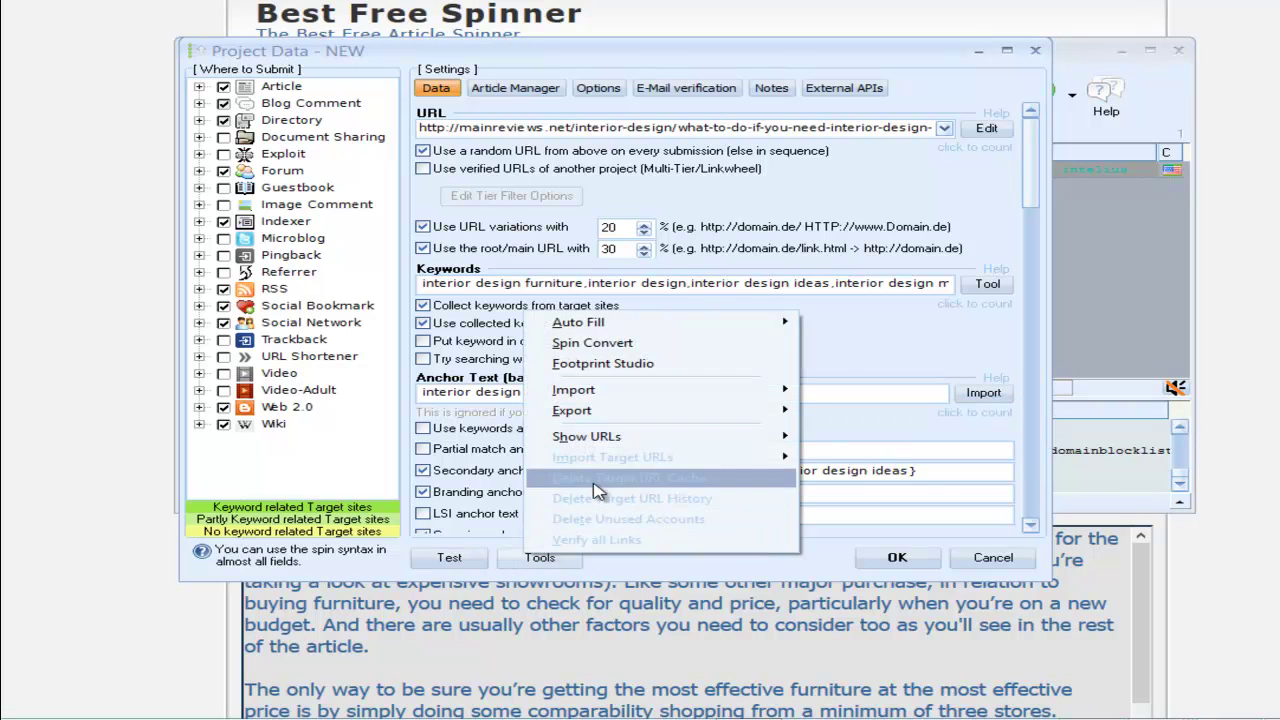
{"action": "mouse_move", "coordinate": [592, 420]}
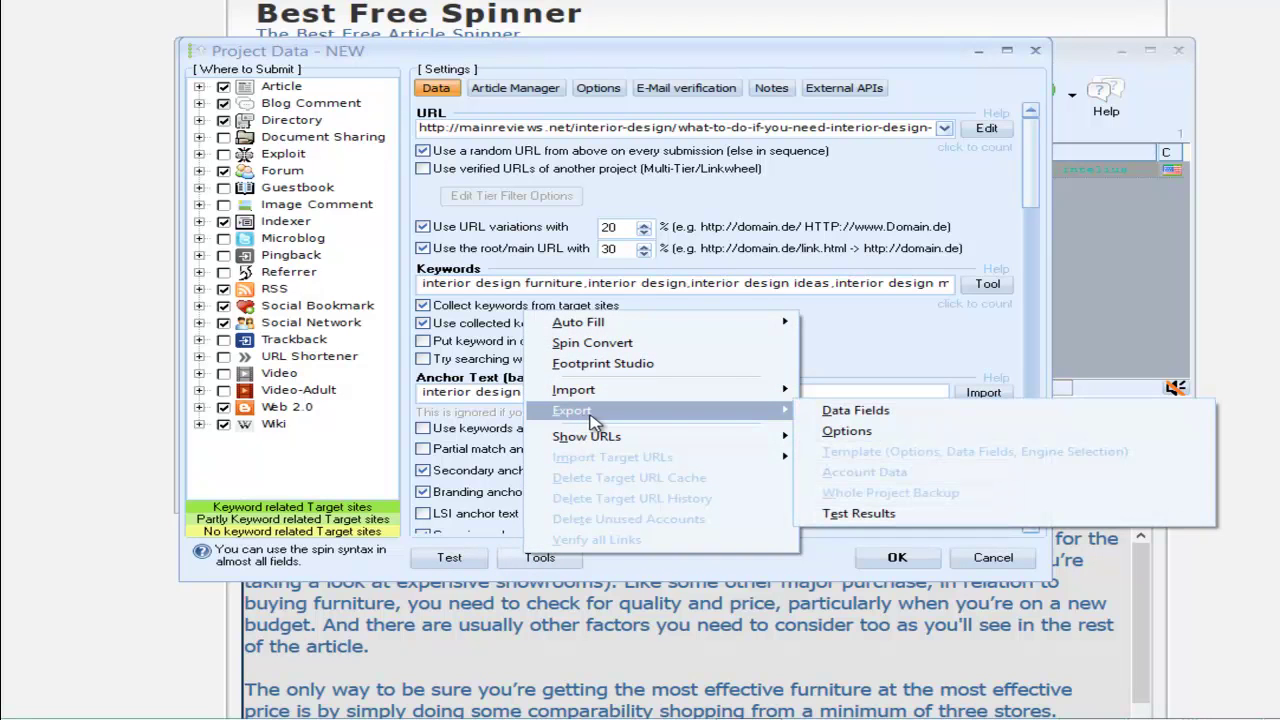
{"action": "left_click", "coordinate": [843, 413]}
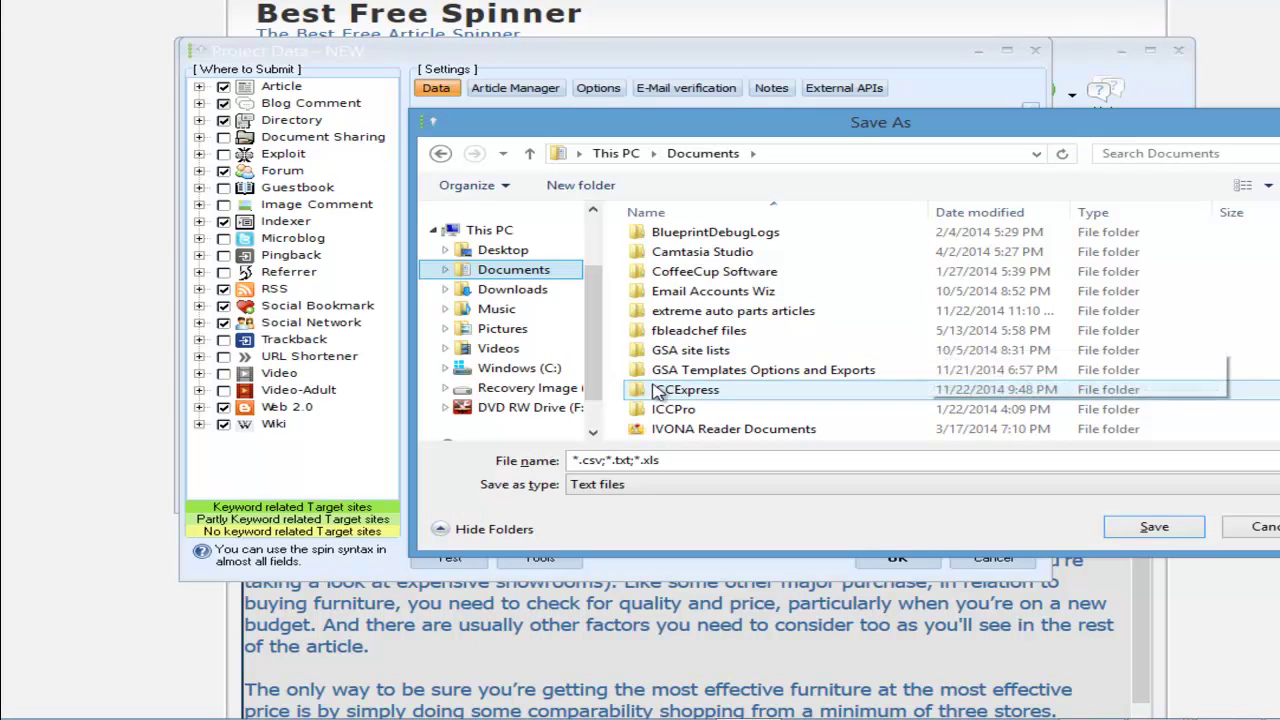
{"action": "double_click", "coordinate": [675, 370]}
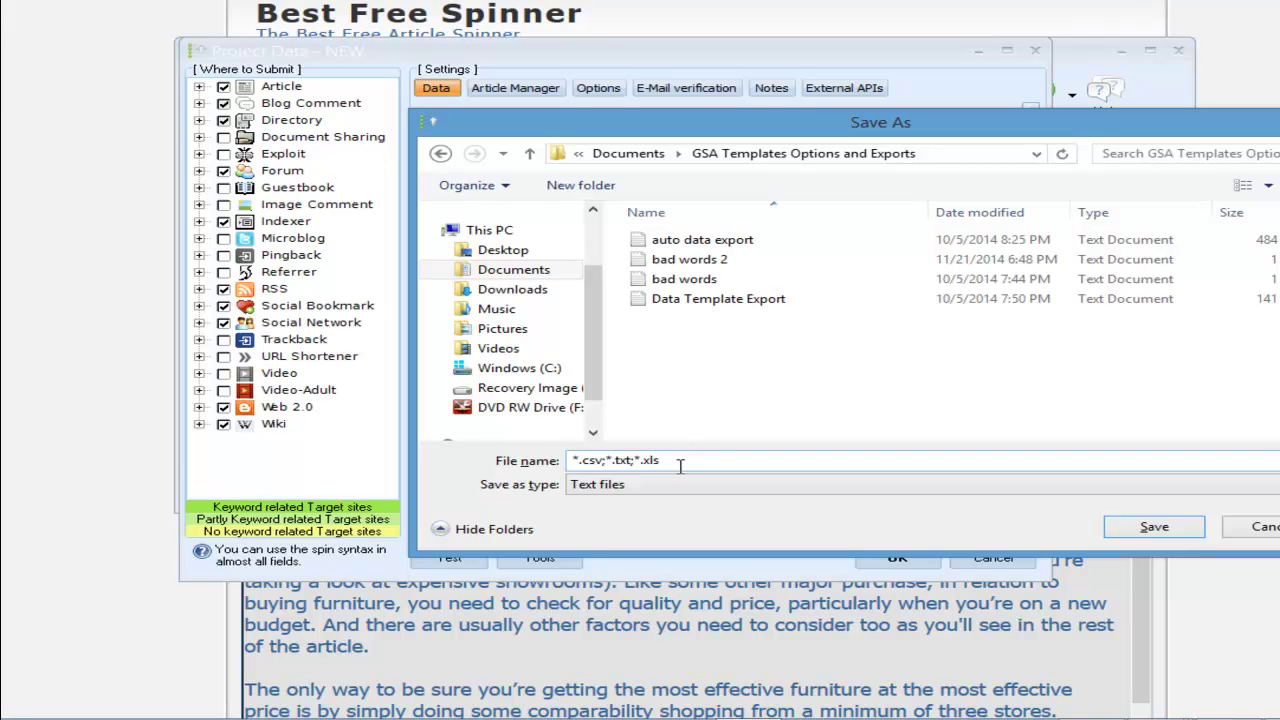
{"action": "type", "text": "interior design templates"}
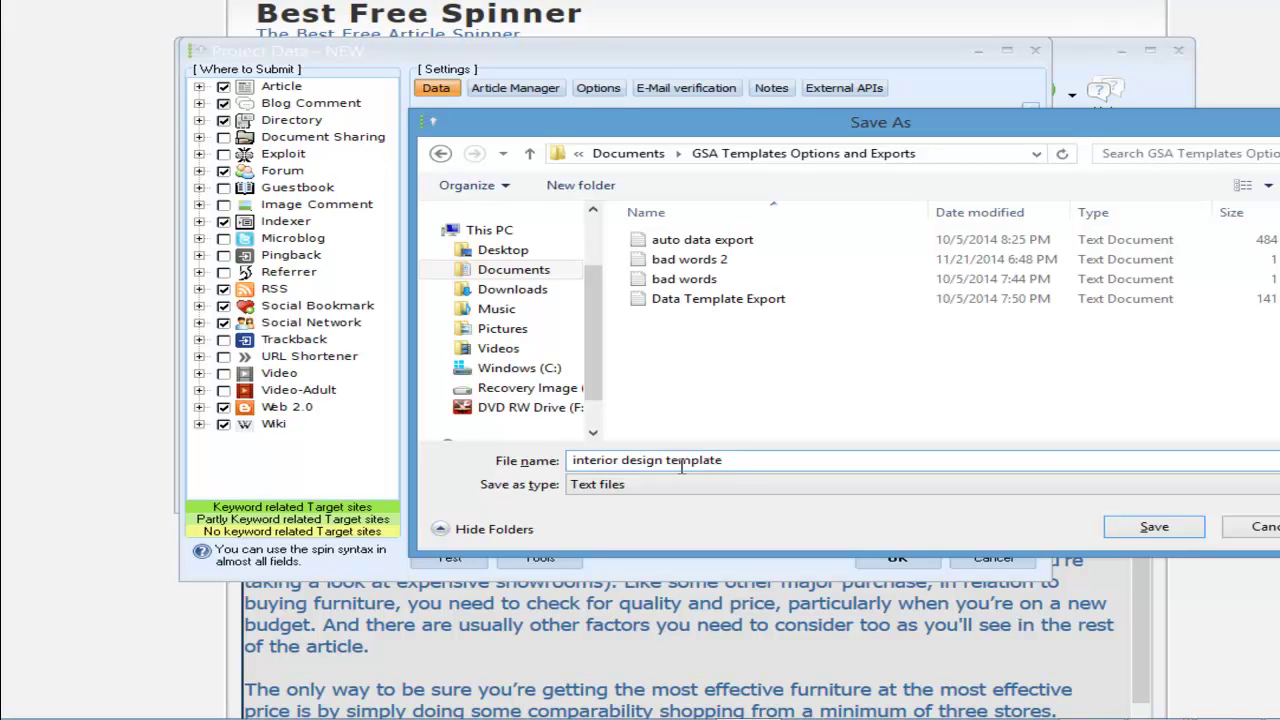
{"action": "left_click", "coordinate": [1155, 527]}
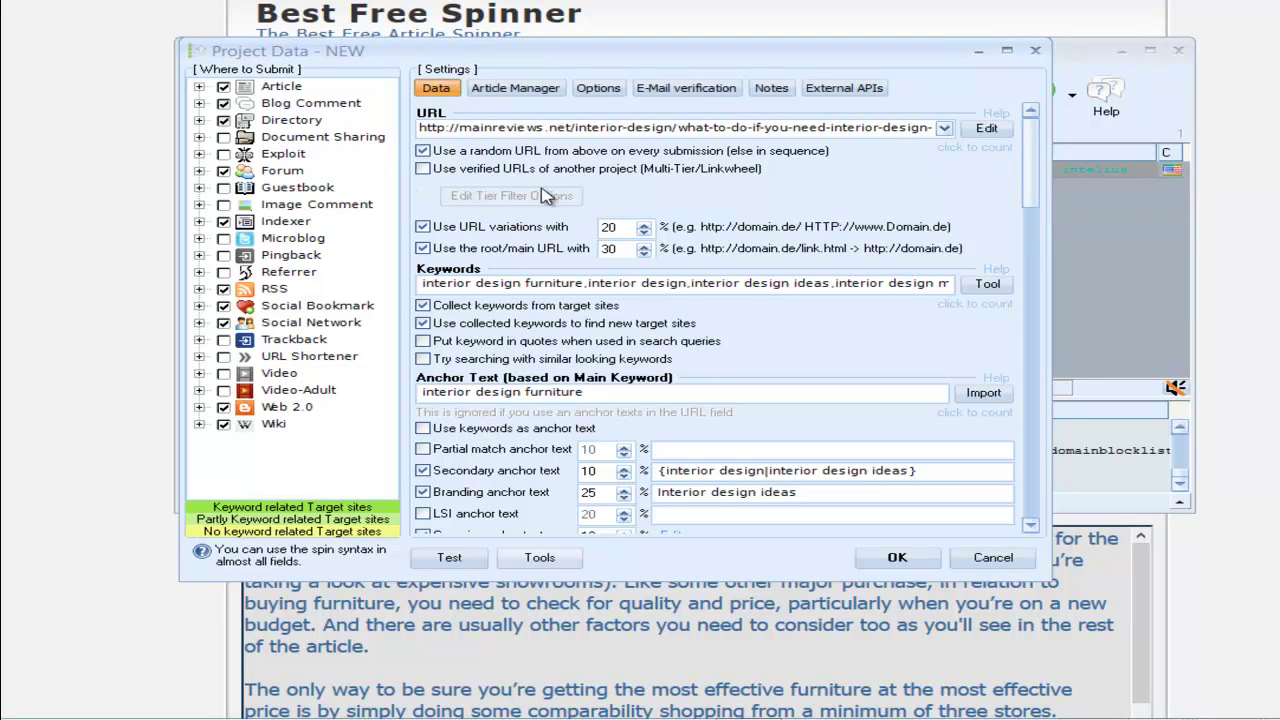
- Add ten spun interior design articles to the project's article list using Article Builder
{"action": "left_click", "coordinate": [513, 90]}
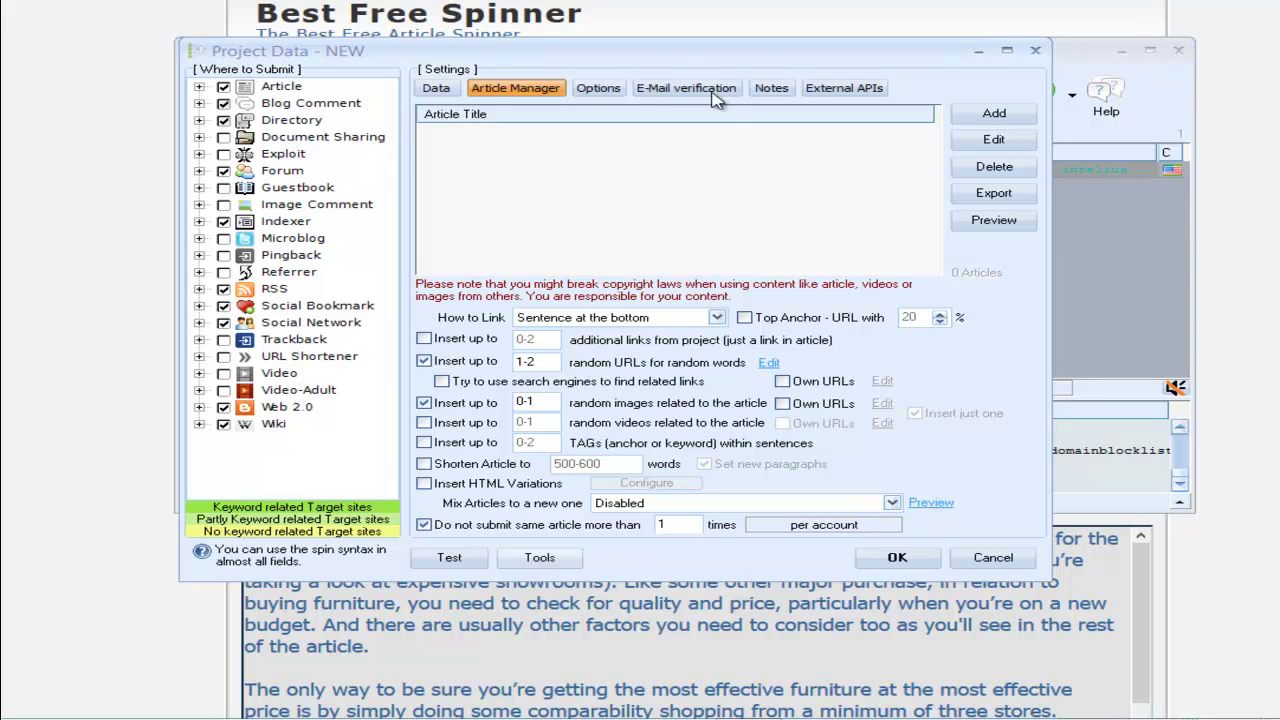
{"action": "left_click", "coordinate": [970, 121]}
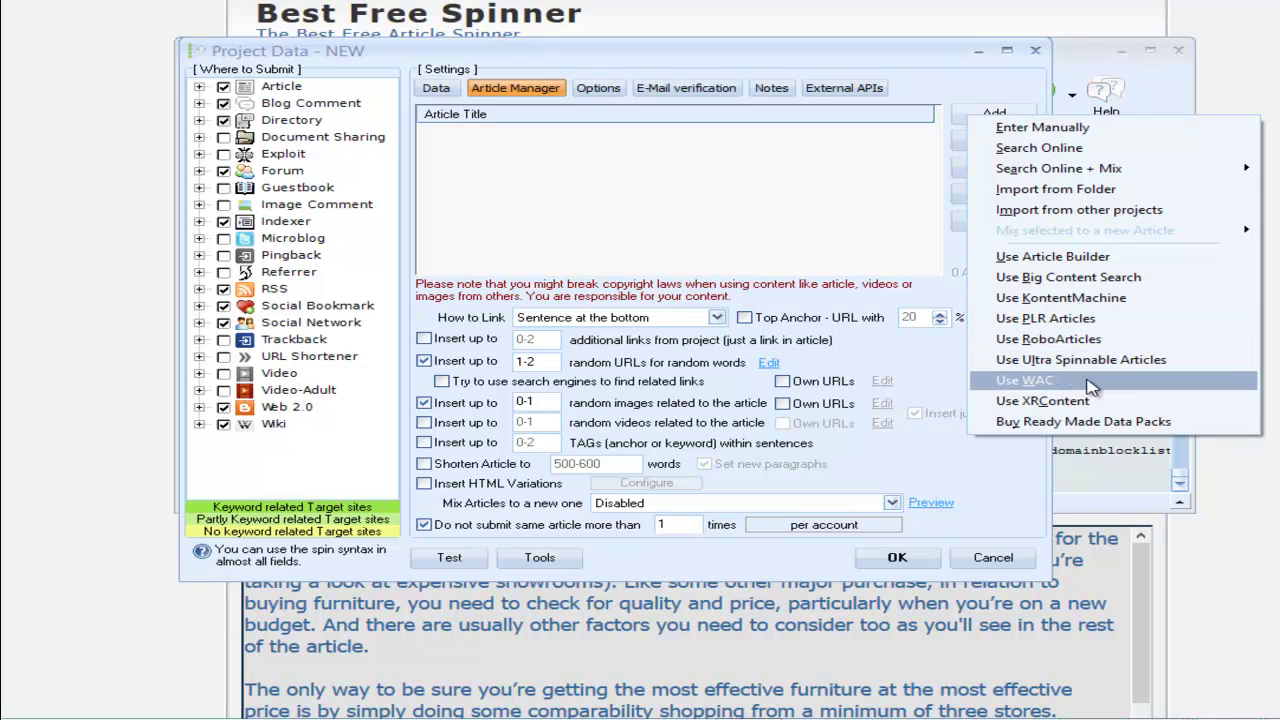
{"action": "left_click", "coordinate": [1055, 257]}
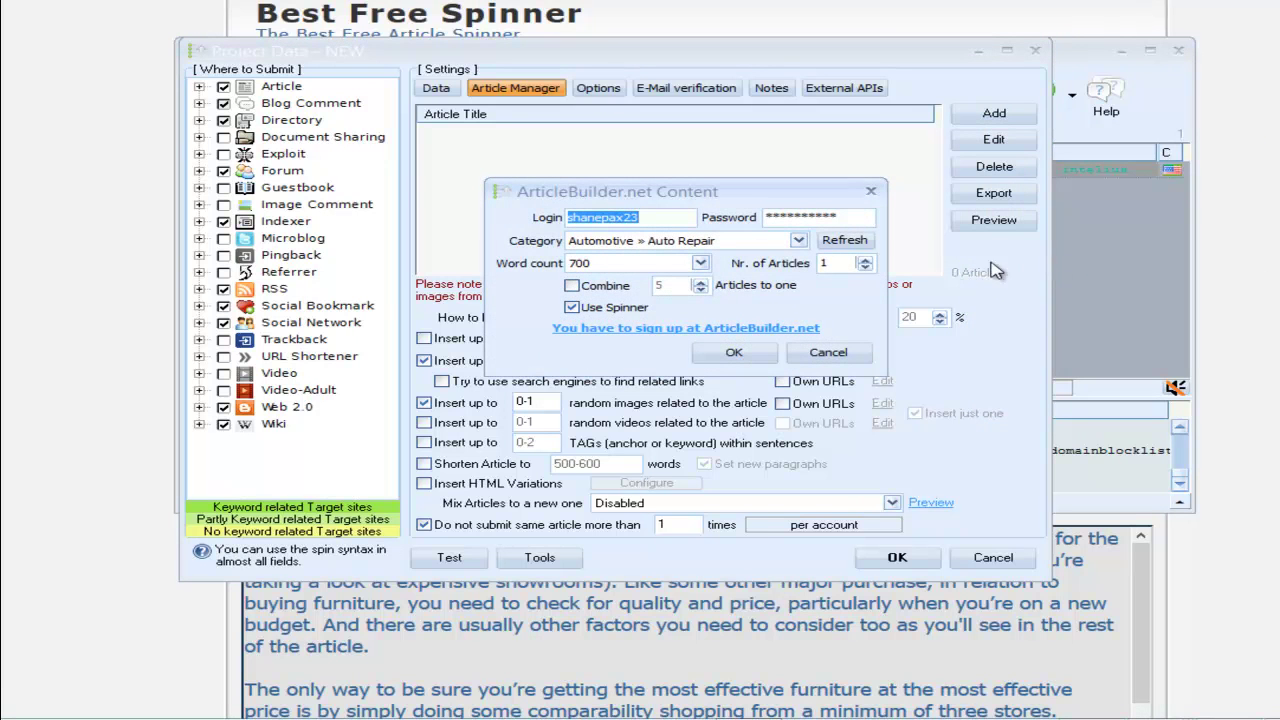
{"action": "key", "text": "Return"}
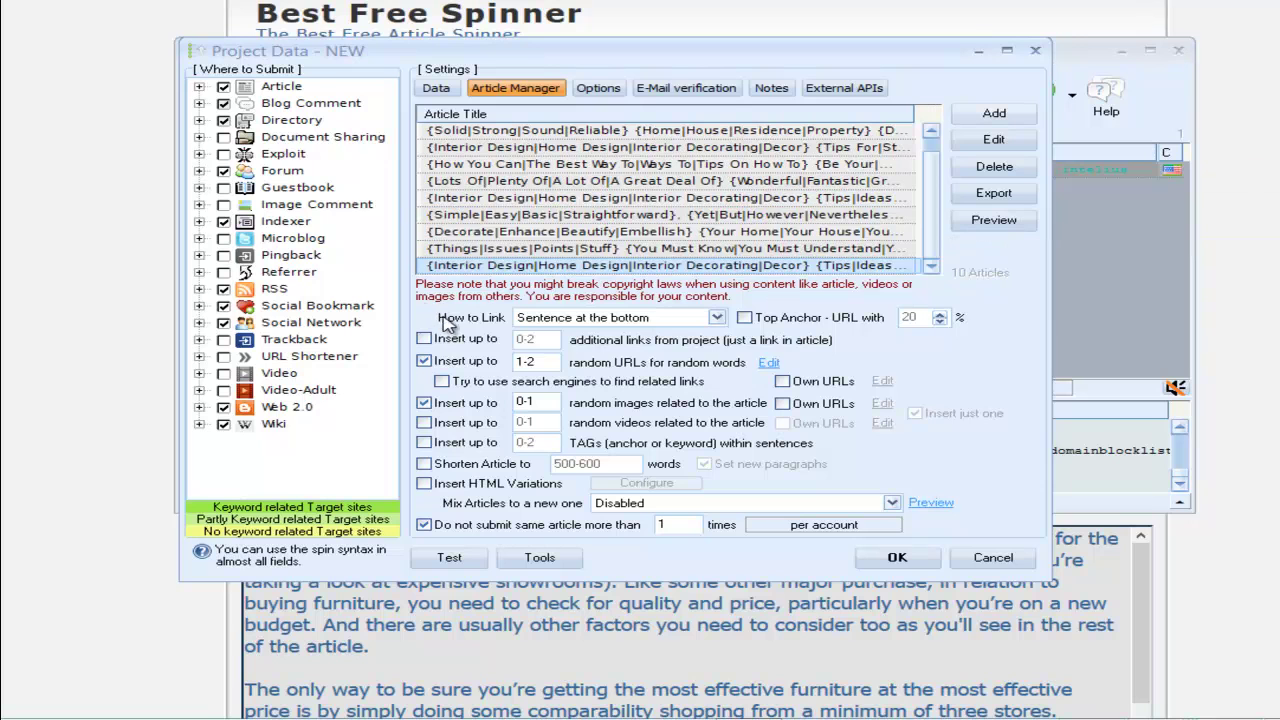
- Enable the Top Anchor - URL option at 20% and review the list of generic URLs used for random words
{"action": "mouse_move", "coordinate": [500, 326]}
{"action": "left_click", "coordinate": [745, 318]}
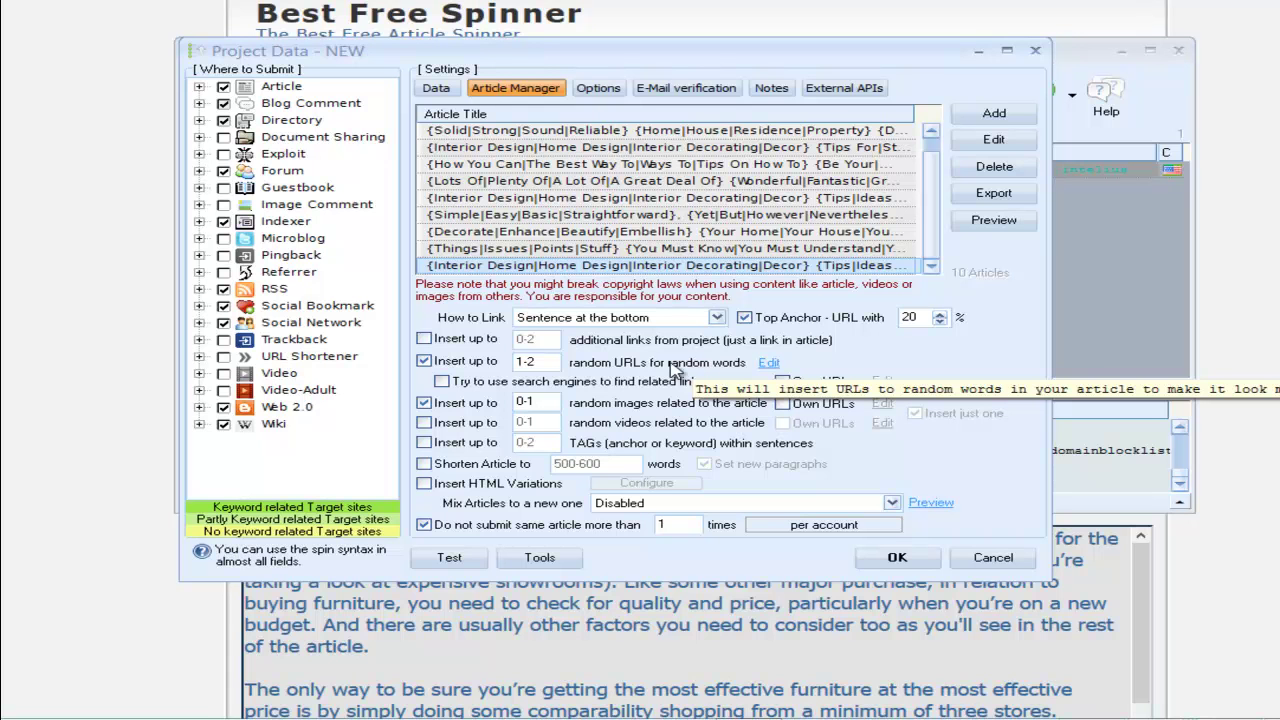
{"action": "left_click", "coordinate": [769, 364]}
{"action": "left_click_drag", "start_coordinate": [634, 25], "coordinate": [494, 77]}
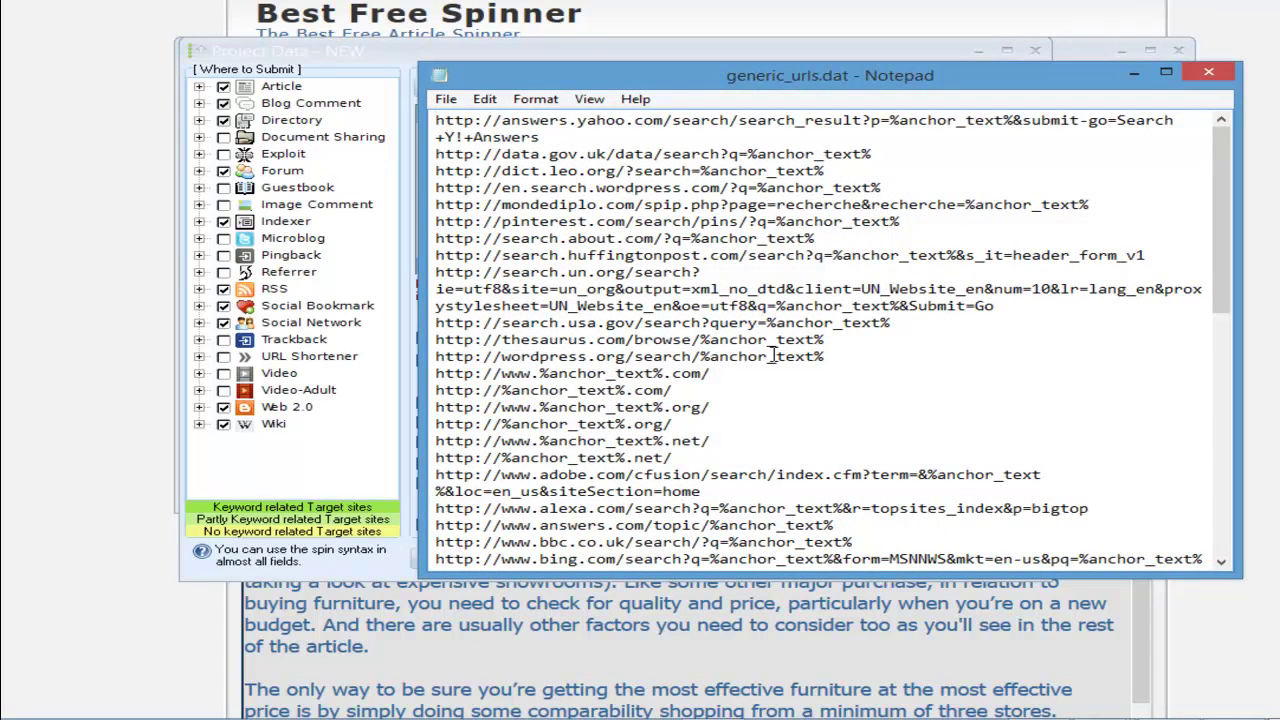
{"action": "left_click", "coordinate": [1208, 72]}
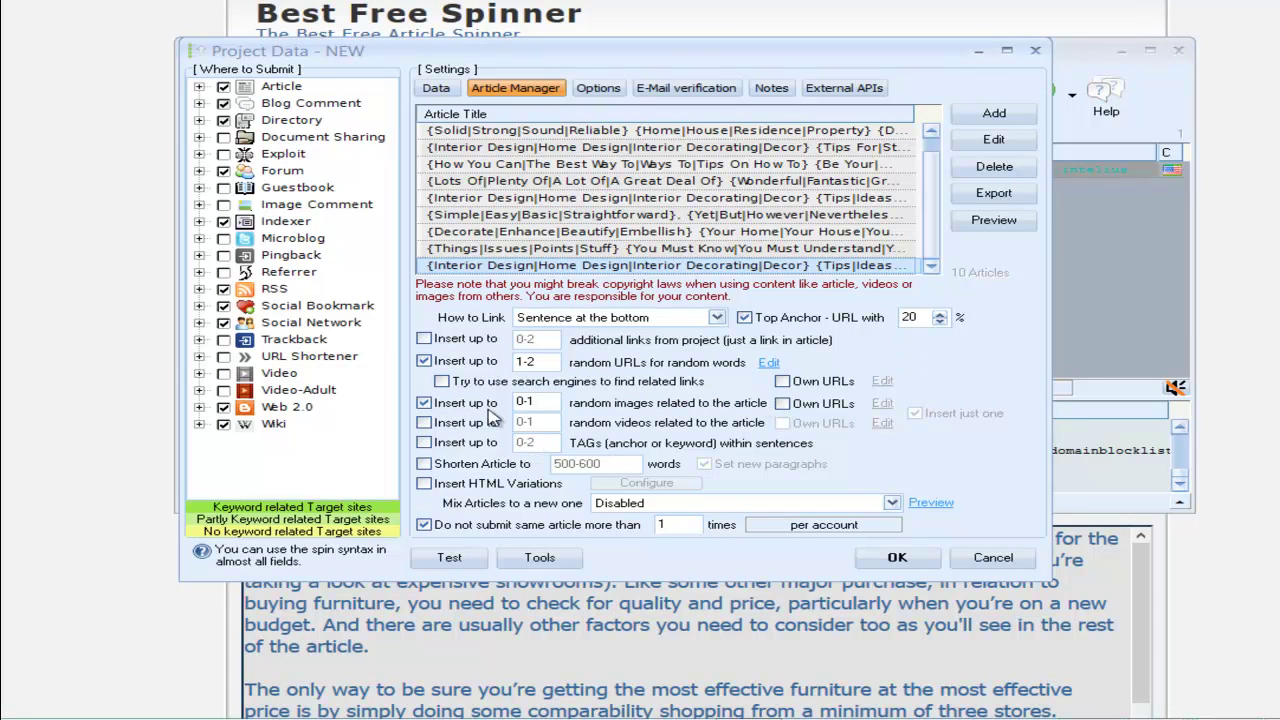
- Enable inserting up to 0-1 random videos related to the article
{"action": "mouse_move", "coordinate": [492, 418]}
{"action": "left_click", "coordinate": [425, 423]}
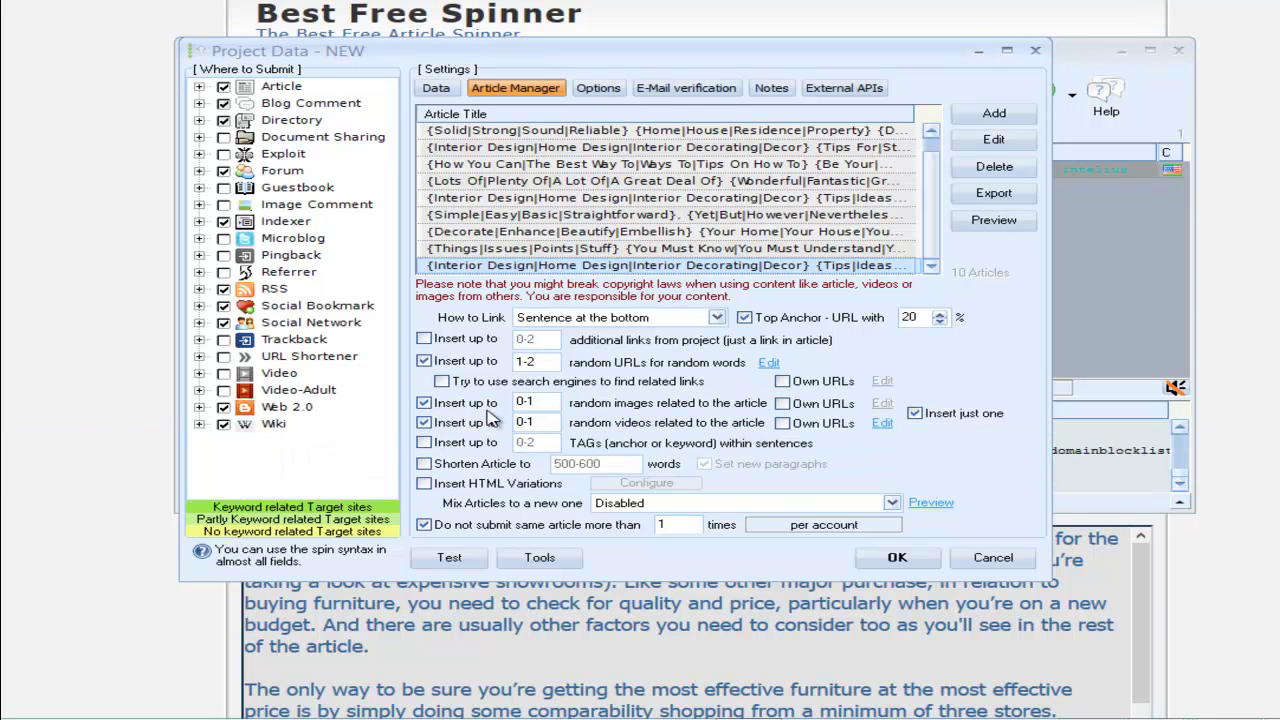